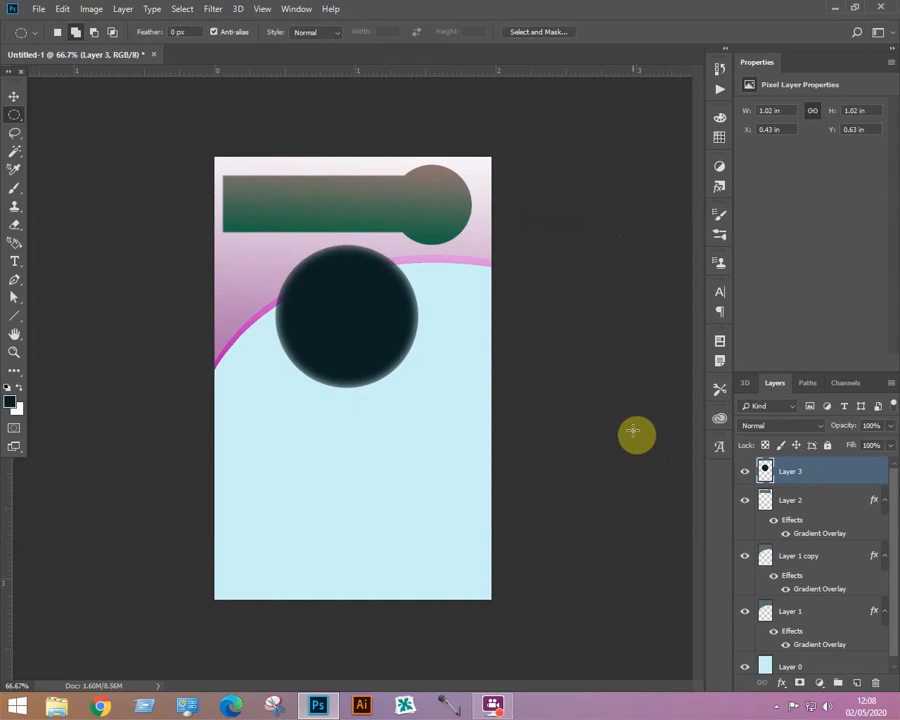
Step: Open 26.jpg, copy the whole portrait, close the file and paste the picture into the card document
{"action": "double_click", "coordinate": [636, 437]}
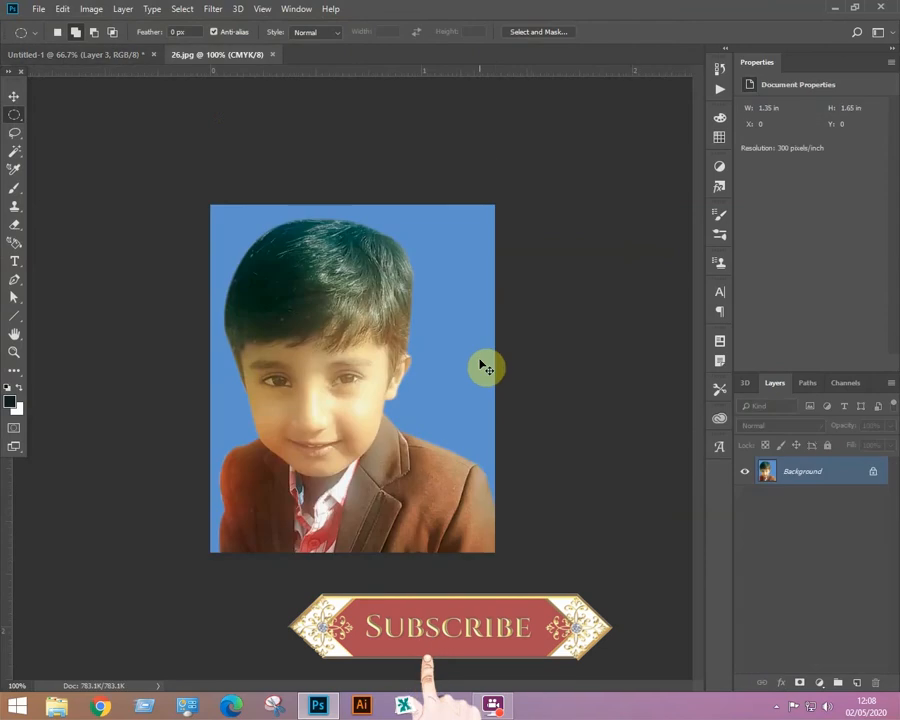
{"action": "key", "text": "ctrl+a"}
{"action": "key", "text": "ctrl+c"}
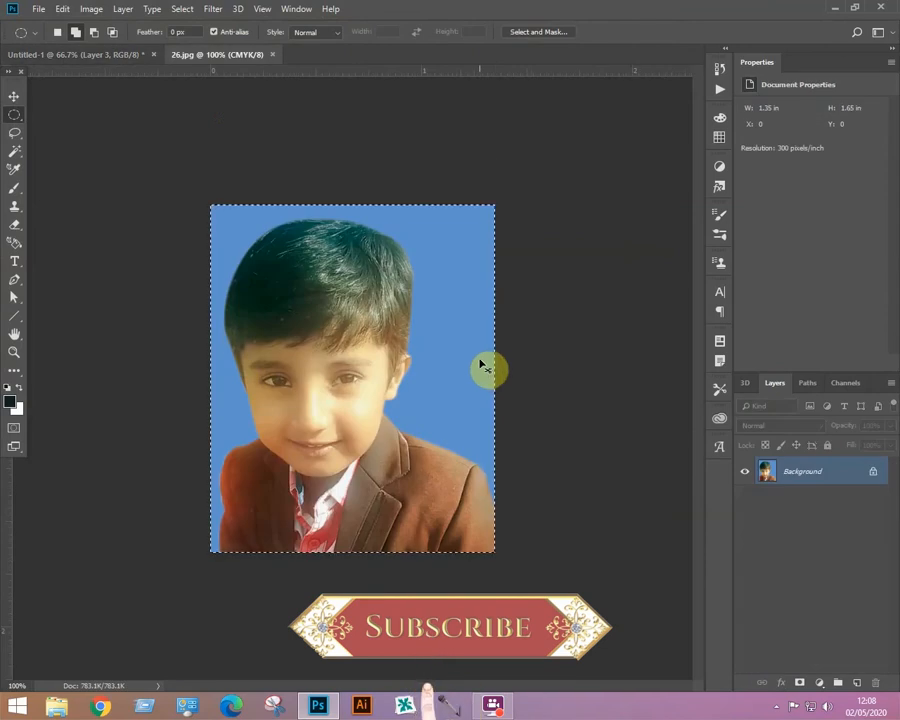
{"action": "key", "text": "ctrl+w"}
{"action": "key", "text": "ctrl+v"}
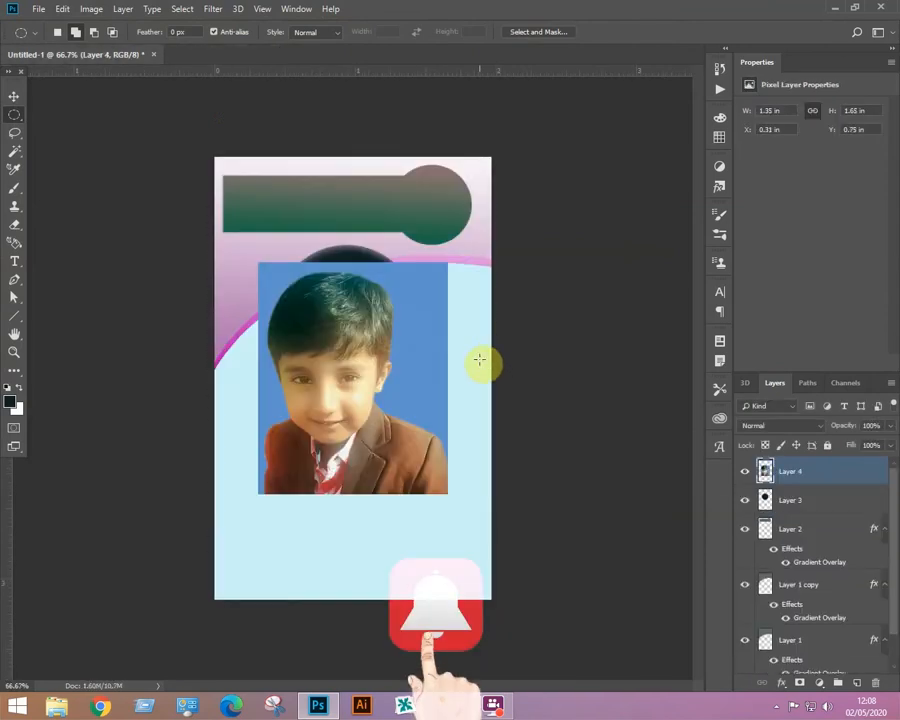
Step: Scale the pasted portrait to about 1.11 × 1.36 in and position it over the dark circle
{"action": "key", "text": "ctrl+t"}
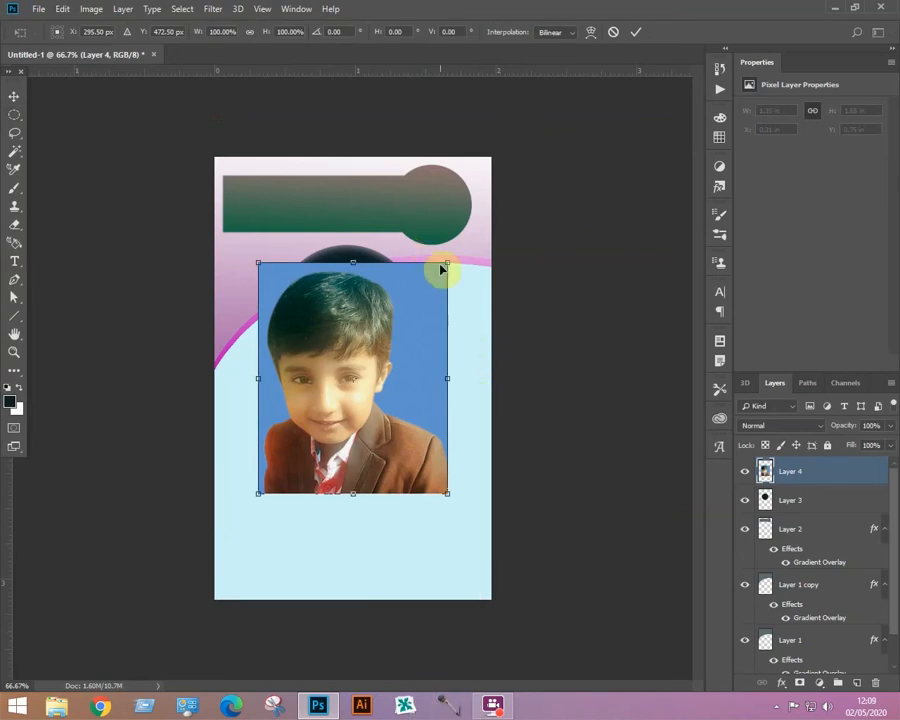
{"action": "left_click_drag", "start_coordinate": [447, 261], "coordinate": [392, 317]}
{"action": "left_click_drag", "start_coordinate": [333, 365], "coordinate": [346, 292]}
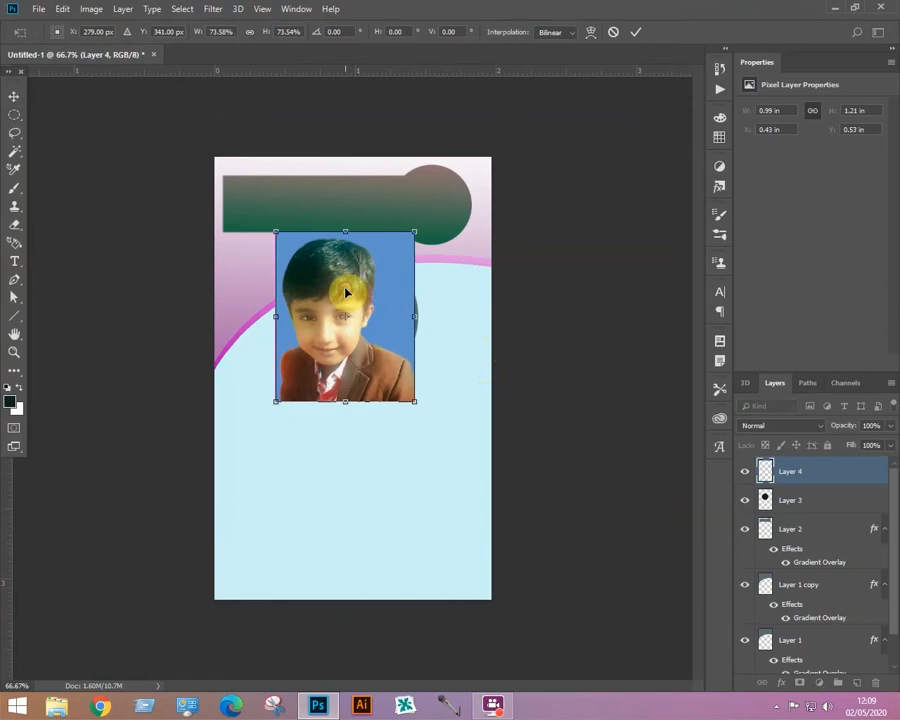
{"action": "left_click_drag", "start_coordinate": [412, 234], "coordinate": [464, 179]}
{"action": "left_click_drag", "start_coordinate": [364, 265], "coordinate": [357, 338]}
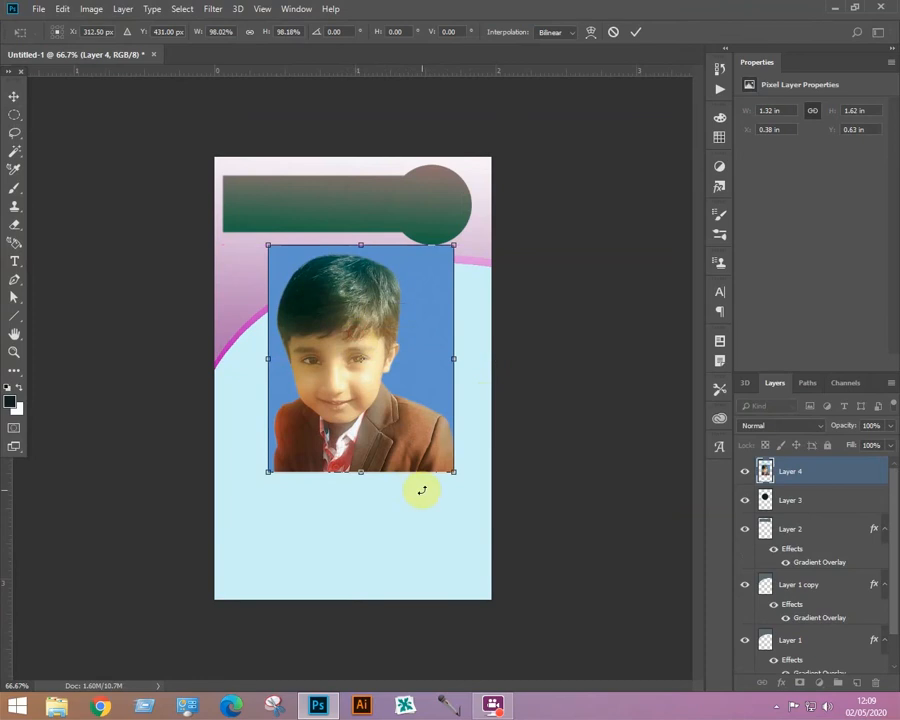
{"action": "left_click_drag", "start_coordinate": [451, 475], "coordinate": [441, 423]}
{"action": "left_click_drag", "start_coordinate": [361, 346], "coordinate": [369, 346]}
{"action": "key", "text": "Return"}
{"action": "key", "text": "m"}
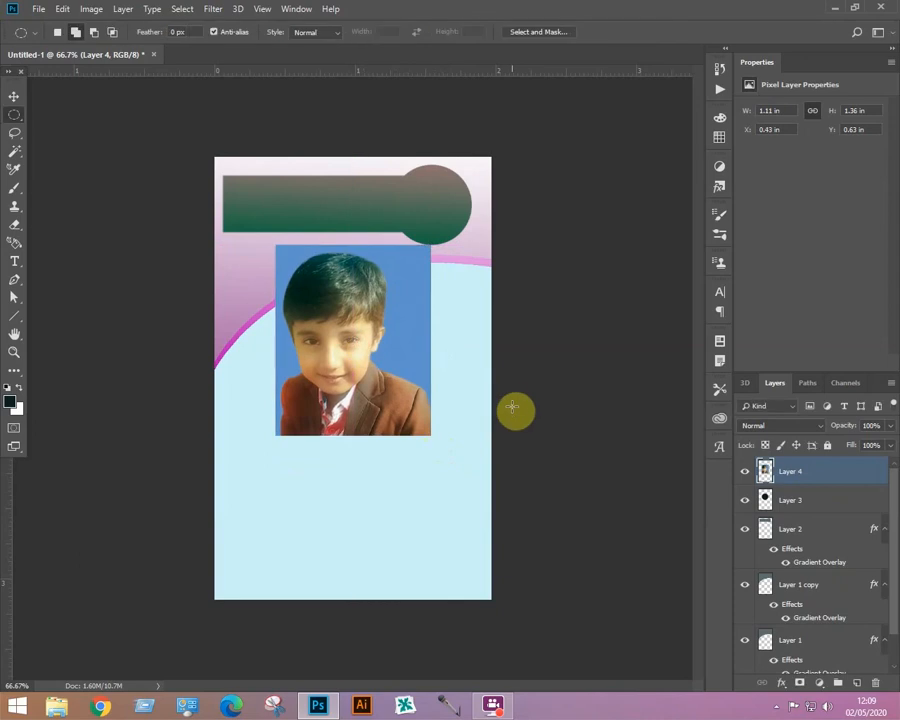
Step: Clip the portrait to the dark circle on Layer 3 and resize it to about 1.04 × 1.28 in
{"action": "right_click", "coordinate": [802, 474]}
{"action": "left_click", "coordinate": [642, 366]}
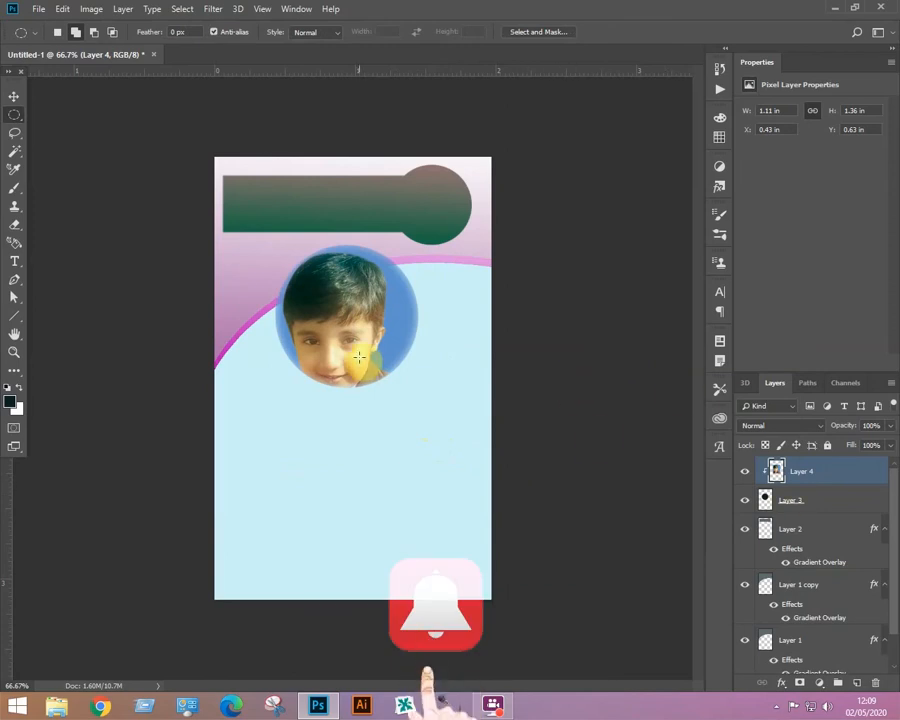
{"action": "left_click", "coordinate": [14, 96]}
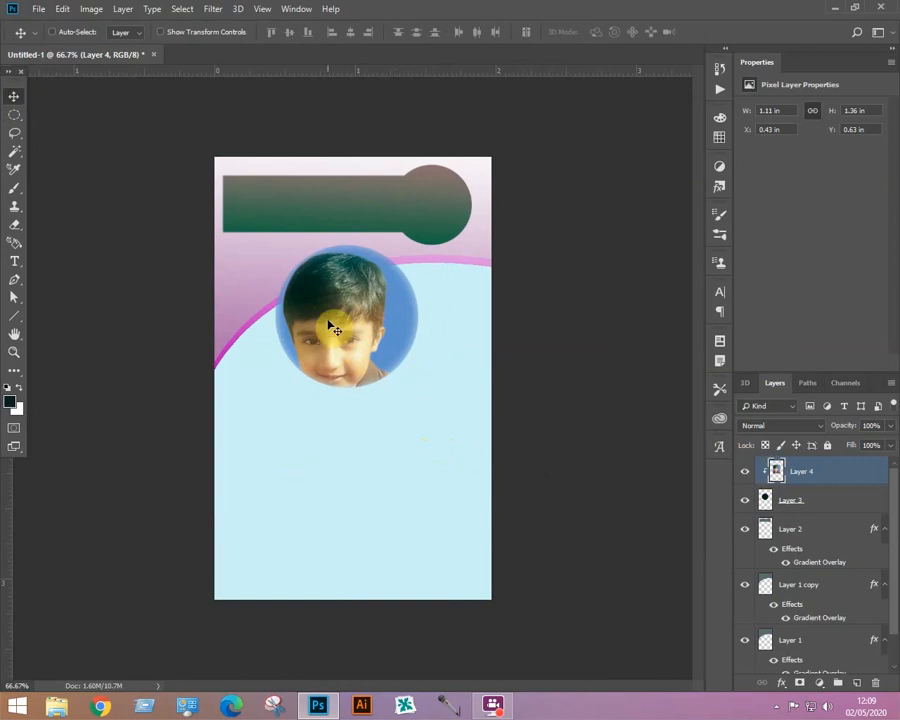
{"action": "key", "text": "ctrl+t"}
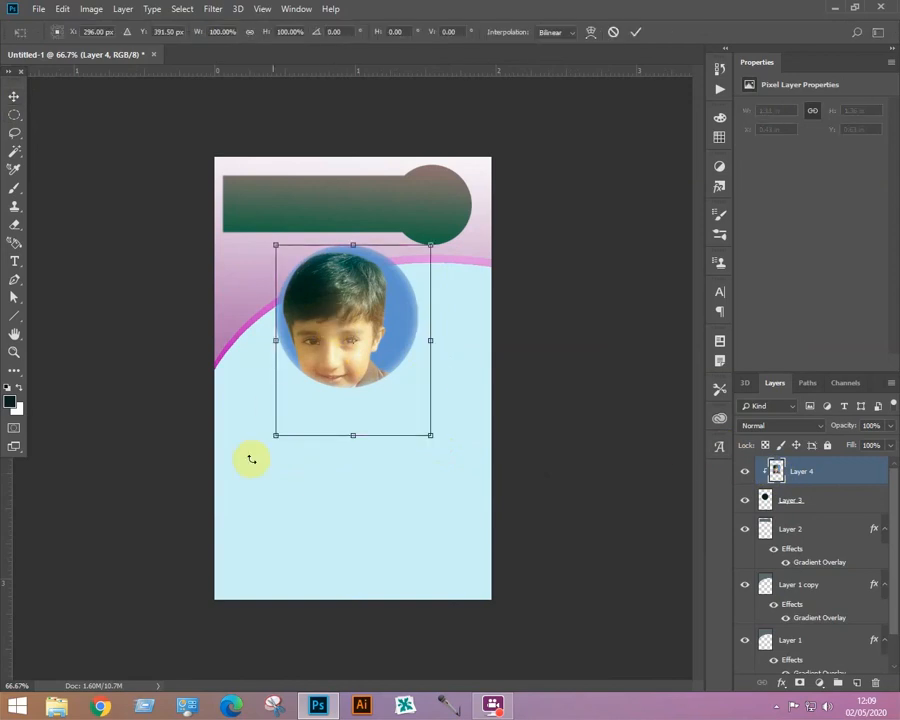
{"action": "left_click_drag", "start_coordinate": [279, 437], "coordinate": [273, 437]}
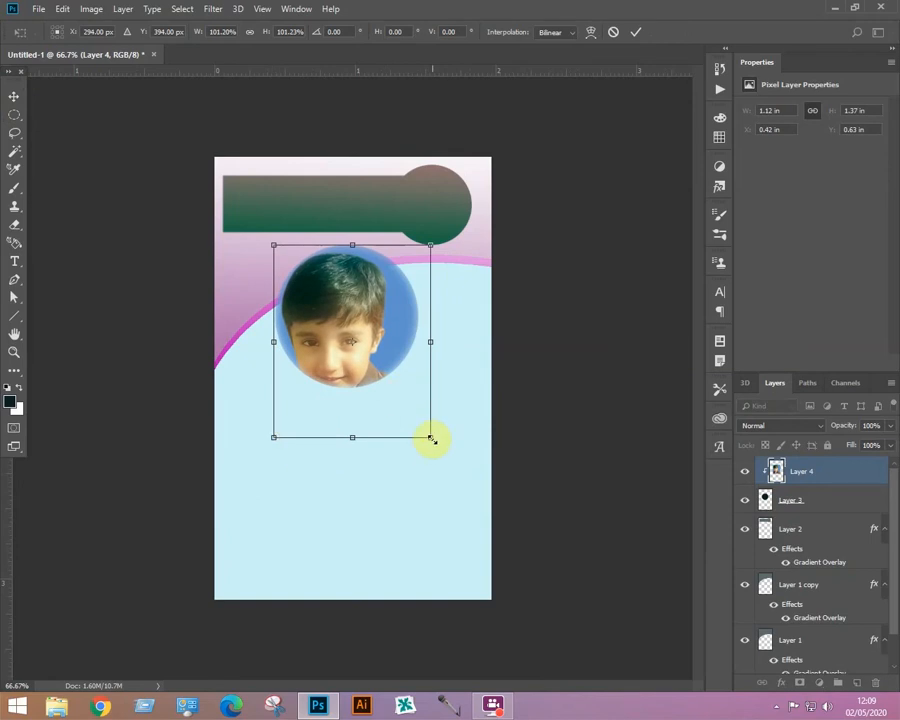
{"action": "left_click_drag", "start_coordinate": [431, 439], "coordinate": [425, 425]}
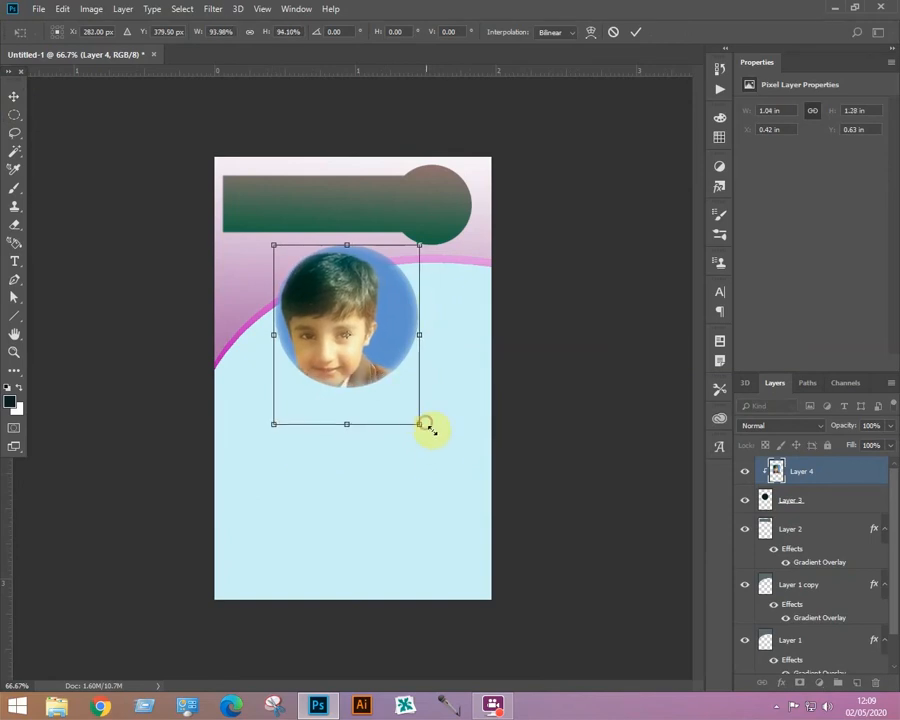
{"action": "key", "text": "Return"}
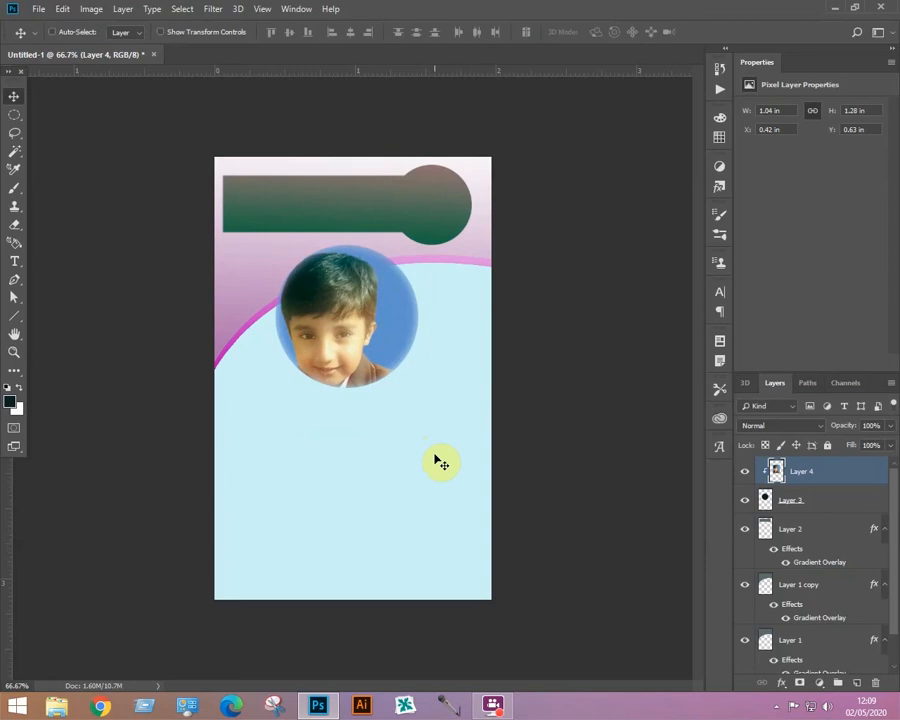
Step: Add the student's name, copied from the desktop text document, as 6 pt Arial Bold text below the portrait
{"action": "left_click", "coordinate": [18, 268]}
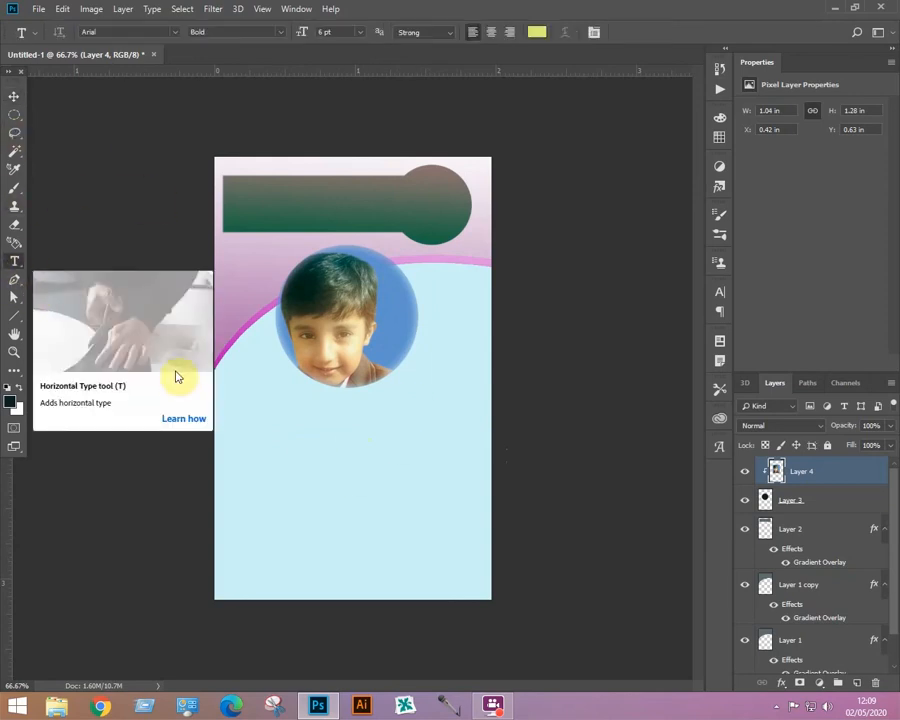
{"action": "left_click", "coordinate": [294, 408]}
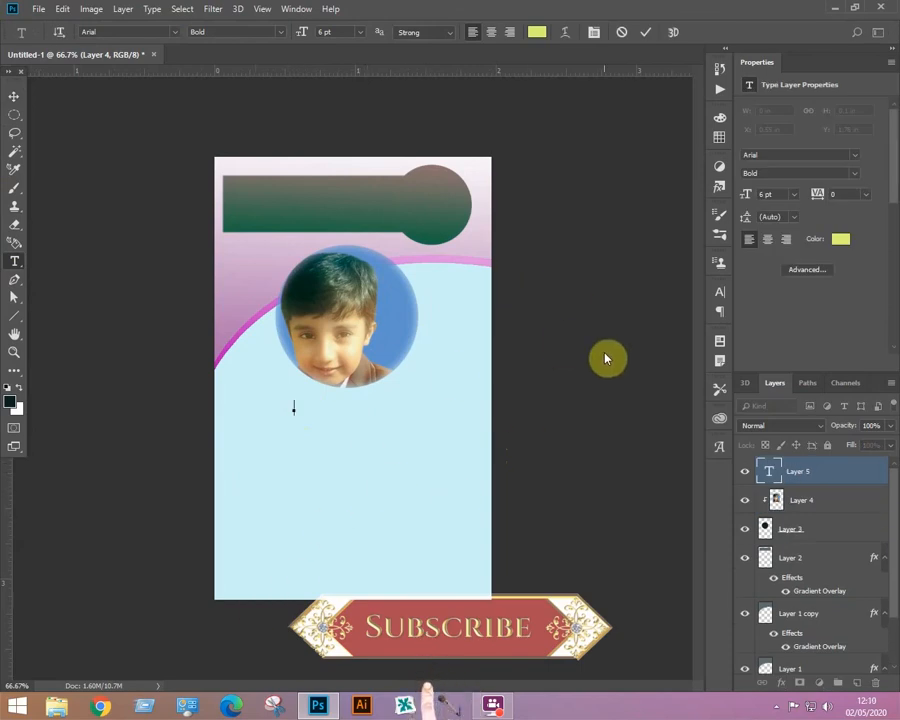
{"action": "left_click", "coordinate": [834, 8]}
{"action": "double_click", "coordinate": [78, 510]}
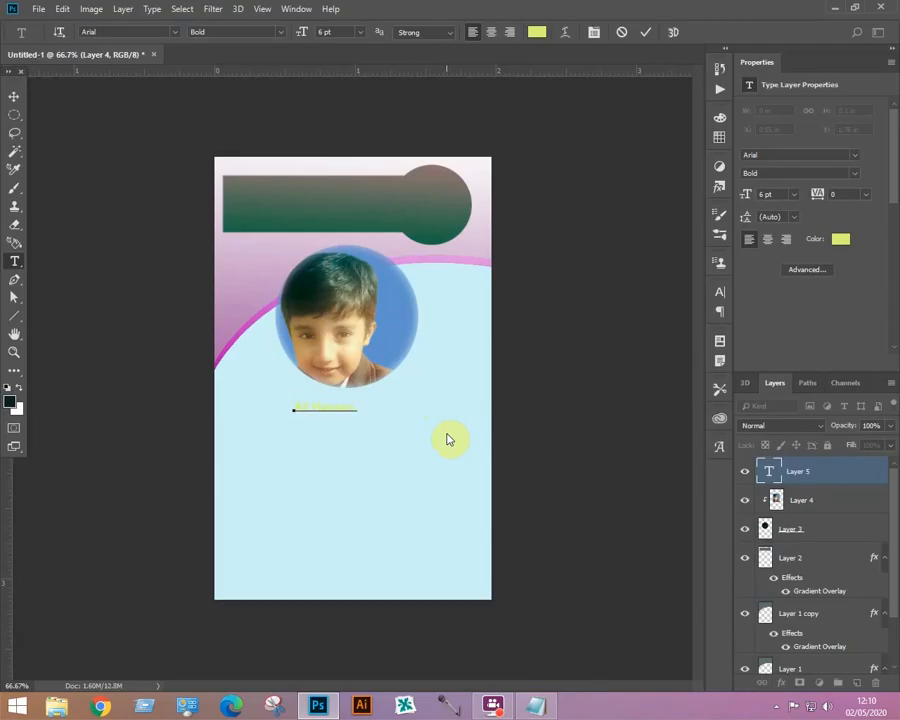
Step: Try to change the student name's text color to pinkish red #f0106a
{"action": "left_click", "coordinate": [531, 33]}
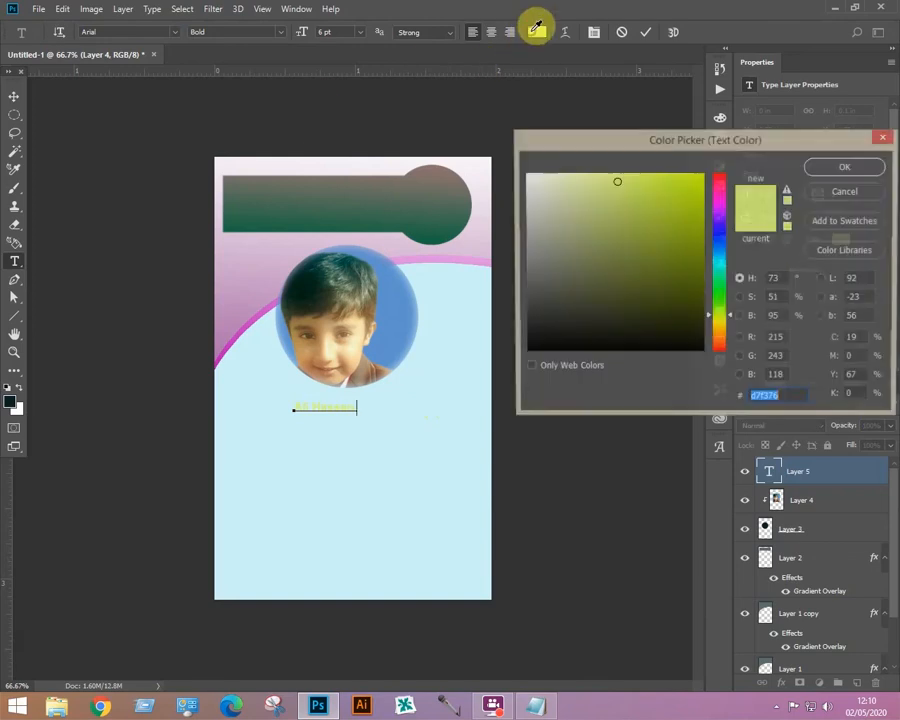
{"action": "left_click", "coordinate": [679, 306]}
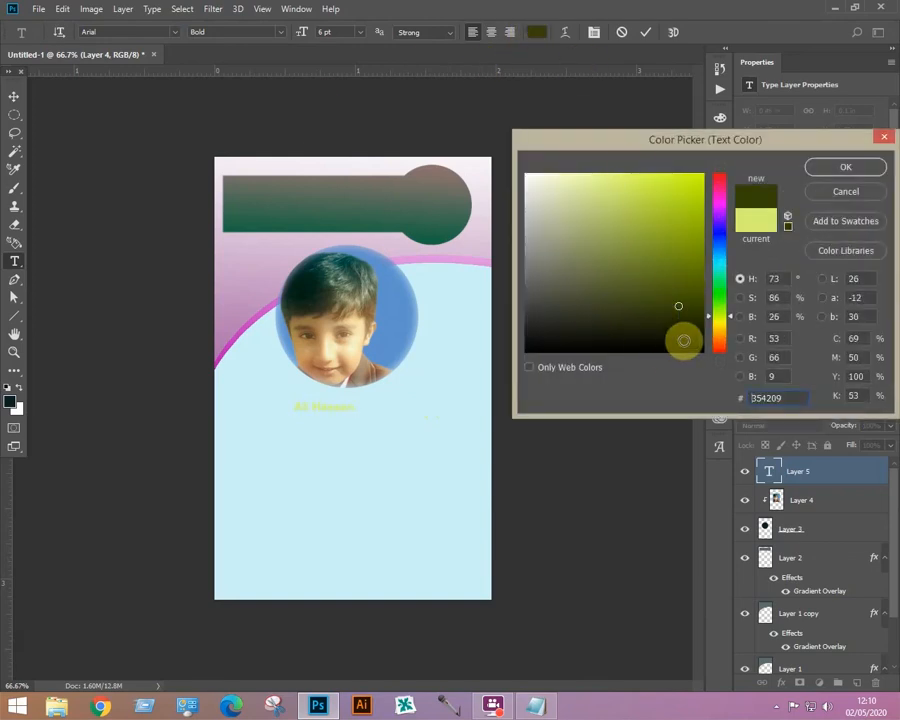
{"action": "left_click", "coordinate": [693, 347]}
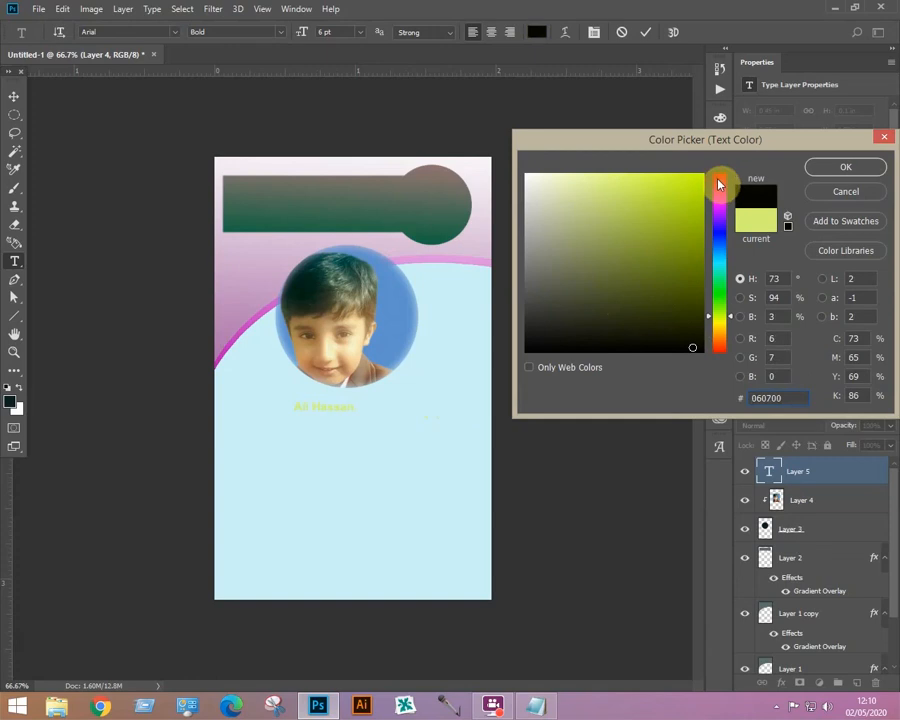
{"action": "left_click", "coordinate": [718, 185]}
{"action": "left_click", "coordinate": [690, 184]}
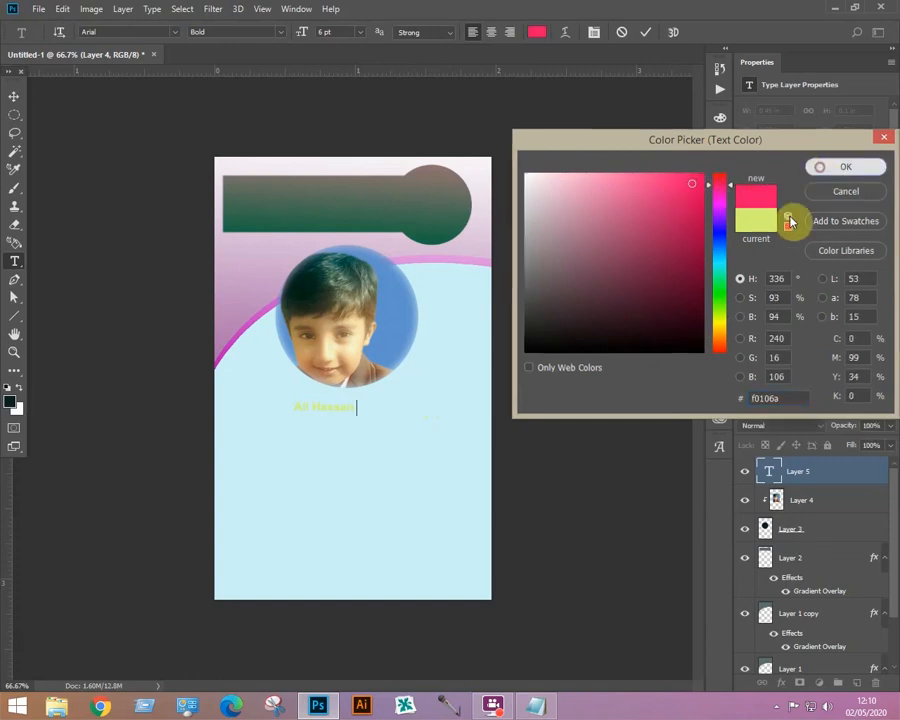
{"action": "key", "text": "Return"}
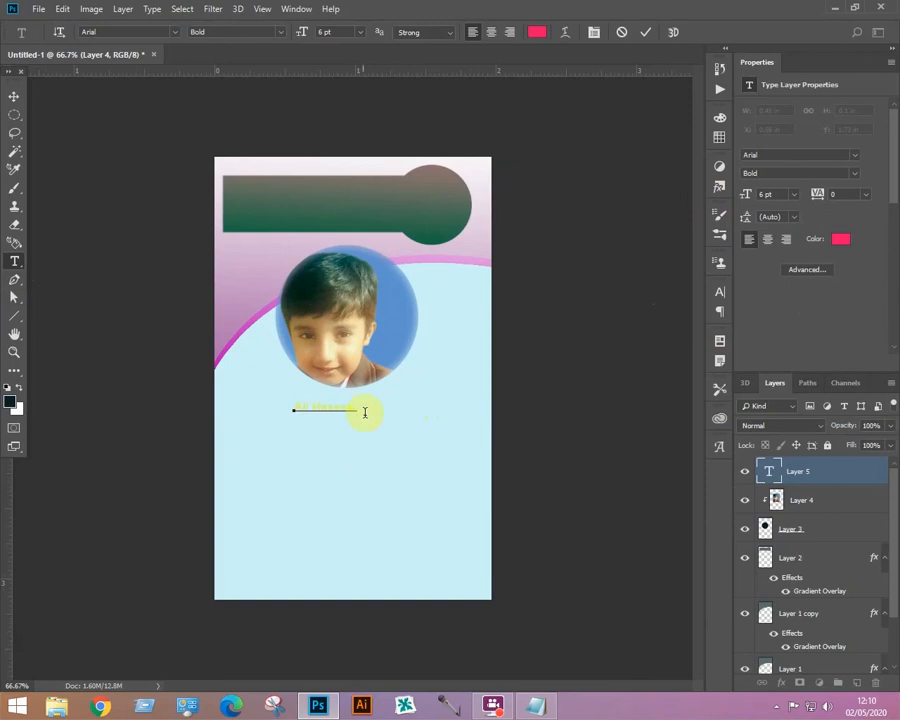
Step: Select the whole student name and set its text color to pink #f209ad
{"action": "left_click_drag", "start_coordinate": [292, 403], "coordinate": [301, 374]}
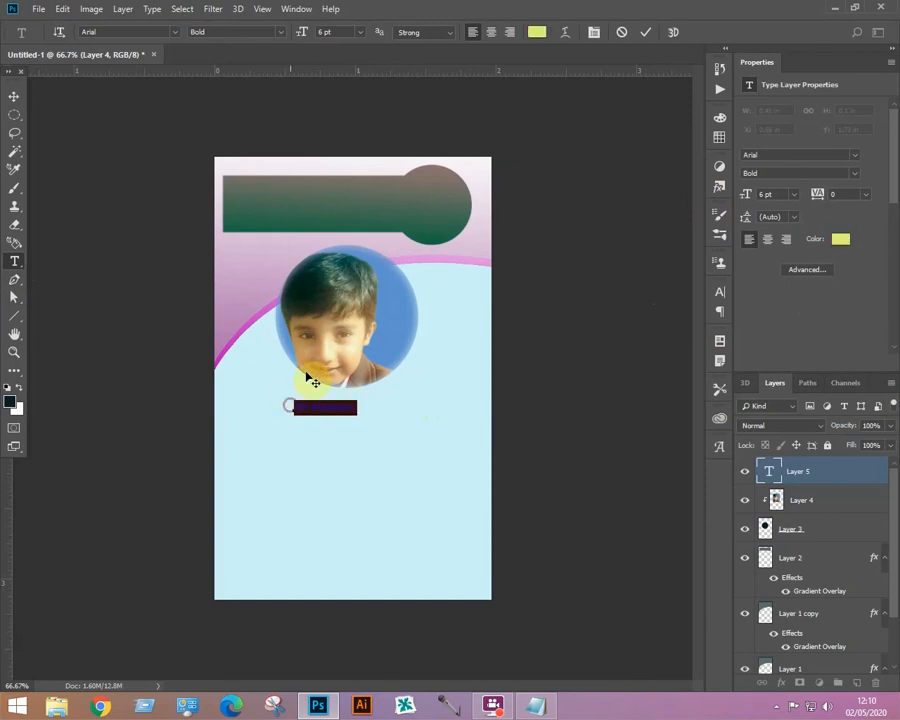
{"action": "left_click", "coordinate": [538, 35]}
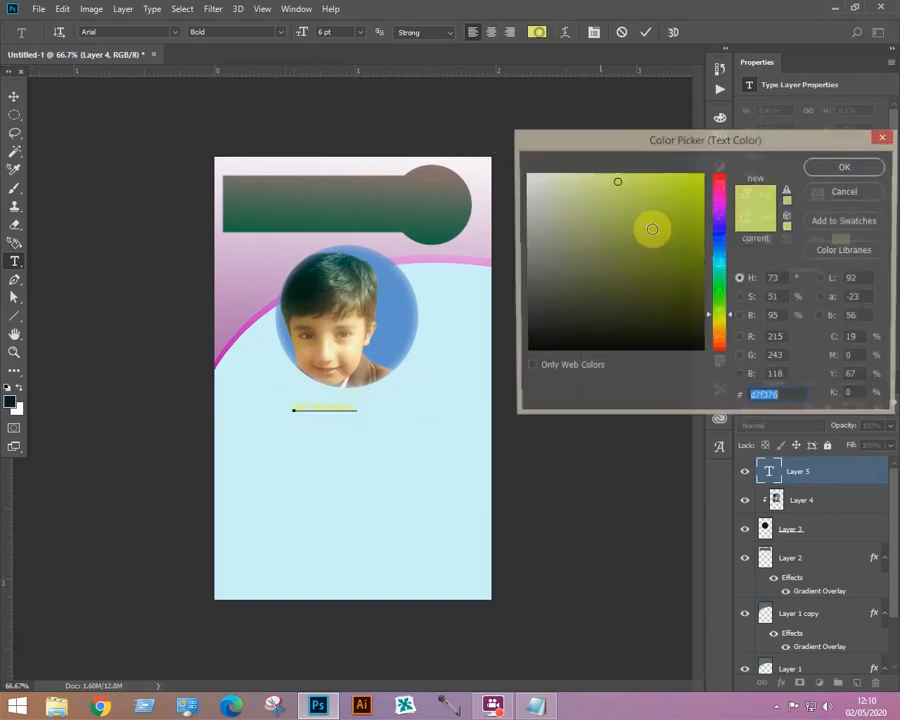
{"action": "left_click", "coordinate": [712, 204]}
{"action": "left_click", "coordinate": [698, 182]}
{"action": "left_click", "coordinate": [846, 168]}
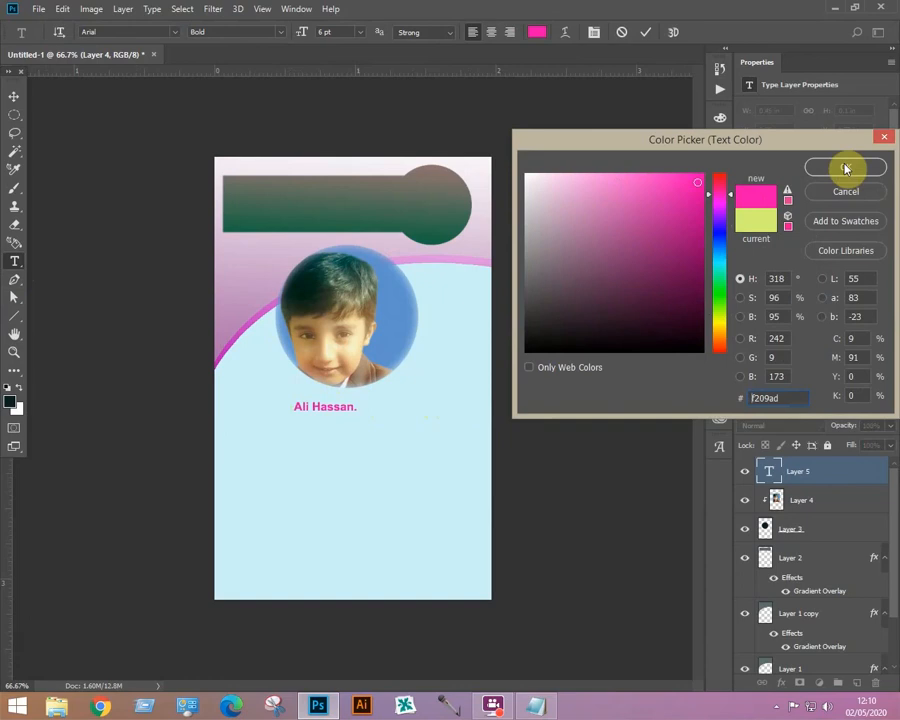
Step: Enlarge the student name to about 12.64 pt and center it under the circular portrait
{"action": "left_click", "coordinate": [13, 95]}
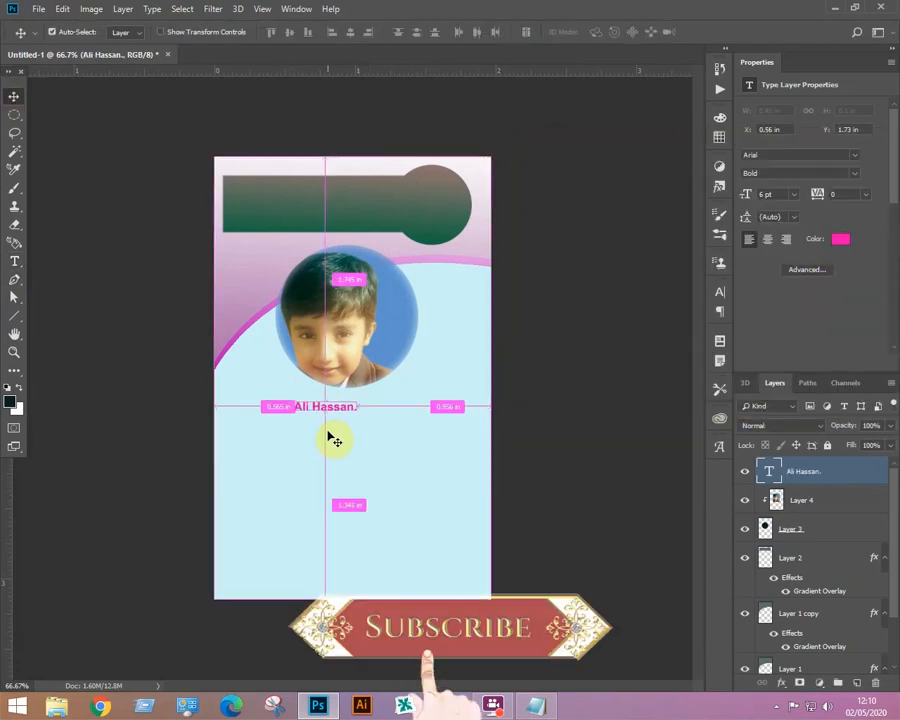
{"action": "key", "text": "ctrl+t"}
{"action": "left_click_drag", "start_coordinate": [353, 401], "coordinate": [380, 411]}
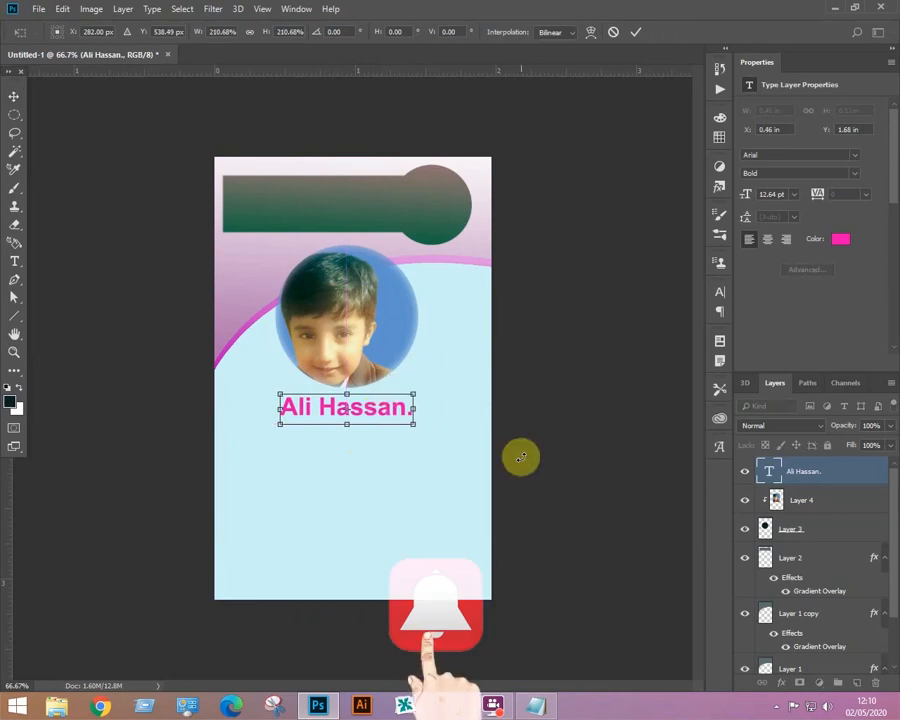
{"action": "key", "text": "Return"}
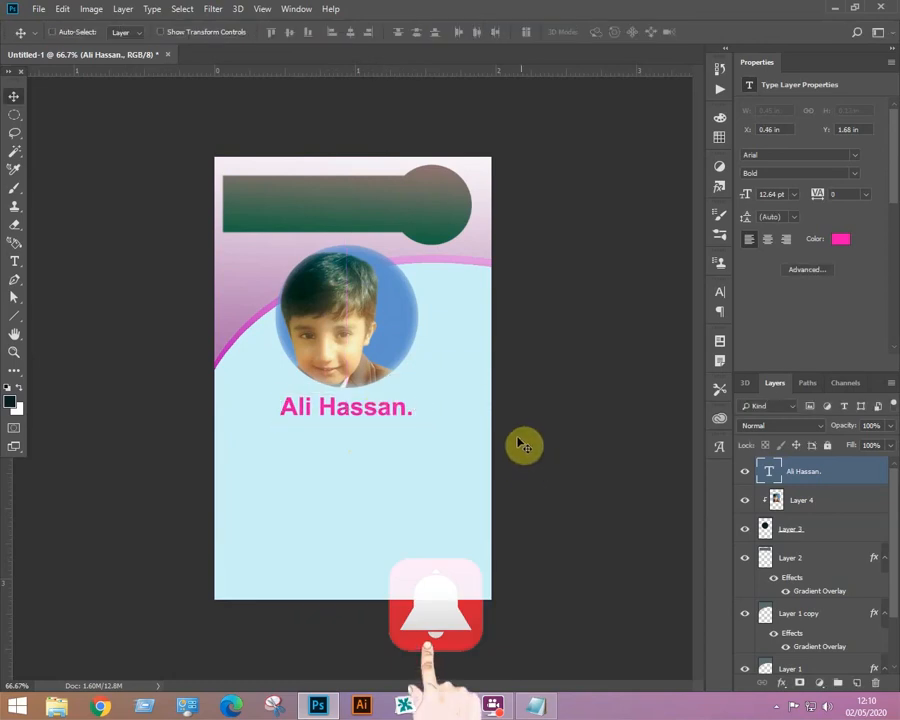
Step: Duplicate the student name text onto the line below and replace the copy's wording with "Father,name" from the Notepad list
{"action": "left_click_drag", "start_coordinate": [355, 411], "coordinate": [307, 447]}
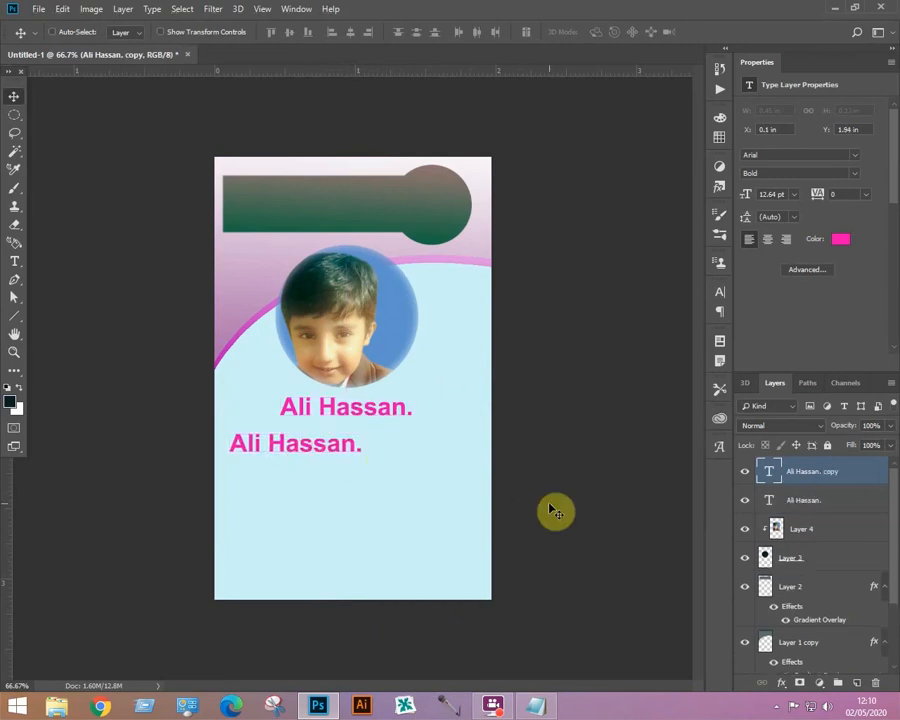
{"action": "key", "text": "t"}
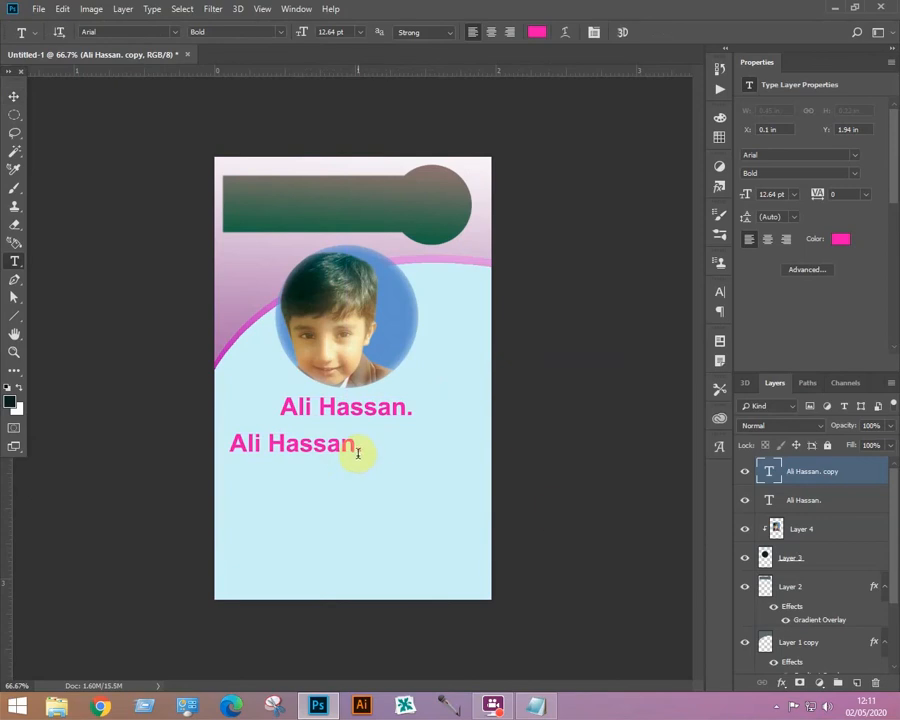
{"action": "left_click_drag", "start_coordinate": [360, 451], "coordinate": [211, 442]}
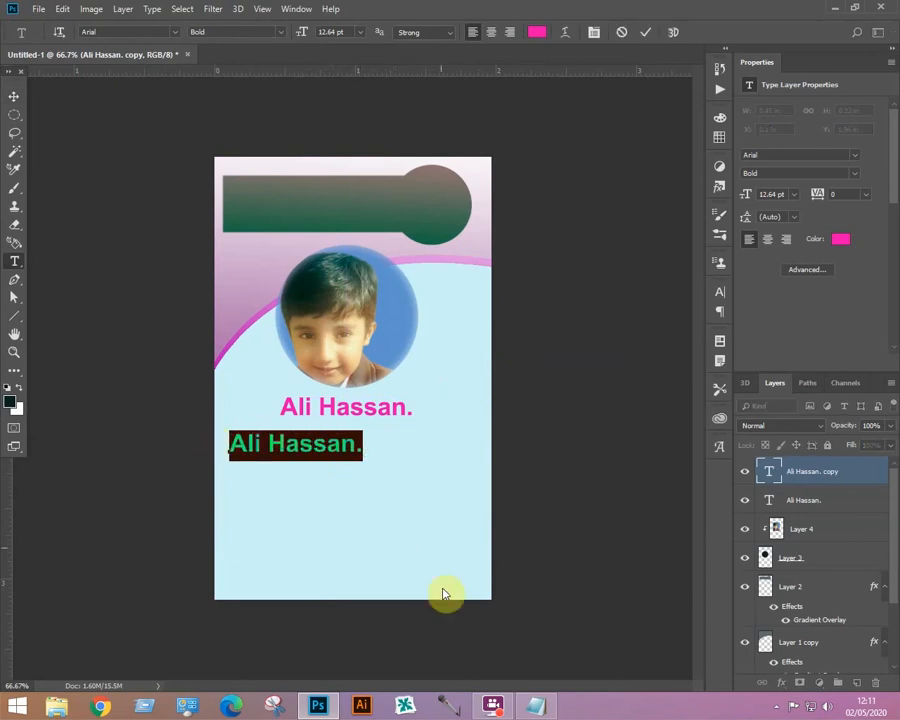
{"action": "left_click", "coordinate": [540, 704]}
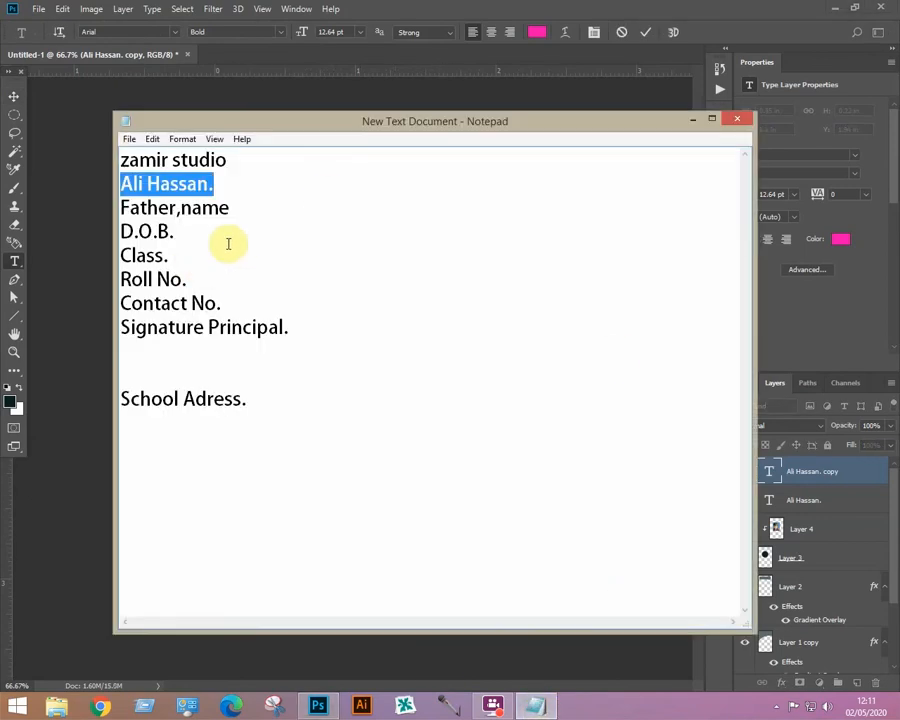
{"action": "left_click_drag", "start_coordinate": [231, 217], "coordinate": [120, 207]}
{"action": "key", "text": "ctrl+c"}
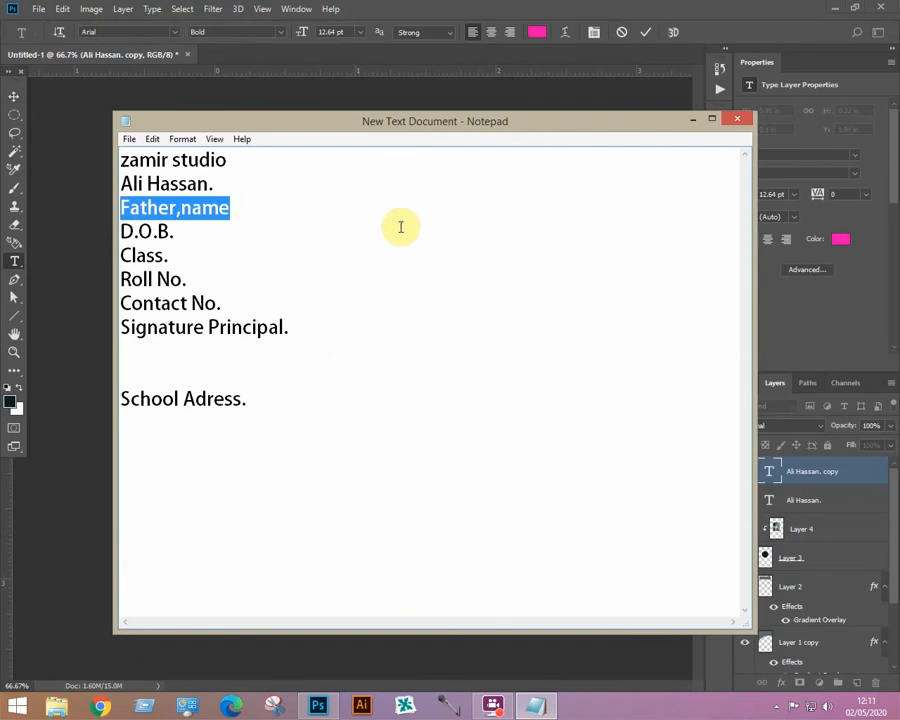
{"action": "left_click", "coordinate": [470, 8]}
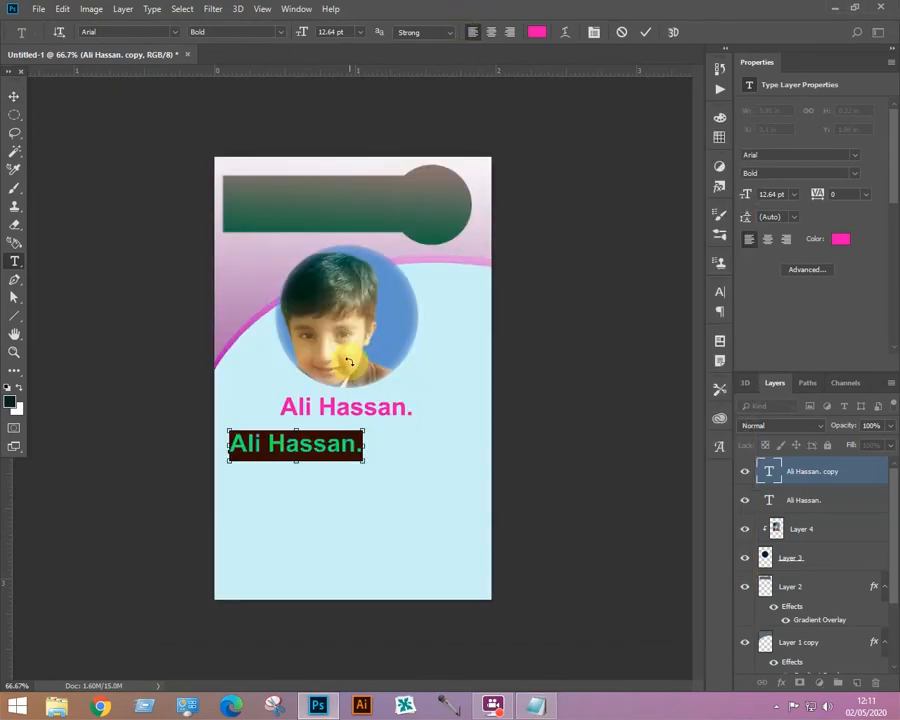
{"action": "key", "text": "ctrl+v"}
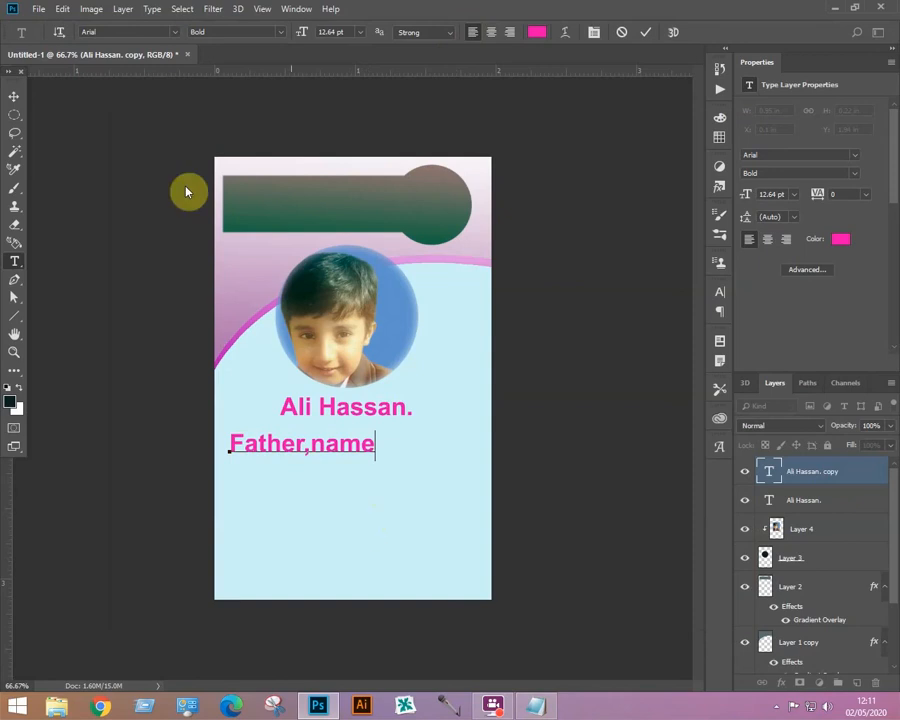
{"action": "left_click", "coordinate": [14, 96]}
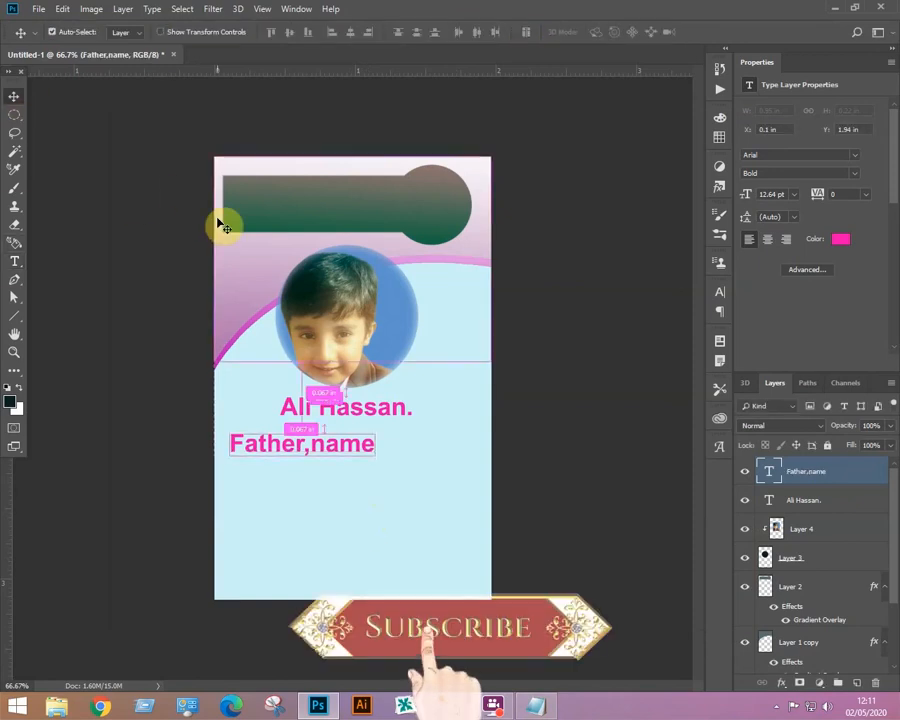
Step: Scale the first "Father,name" label down to about 6.93 pt and shift the "Signature Principal.." line toward the card's center
{"action": "key", "text": "ctrl+t"}
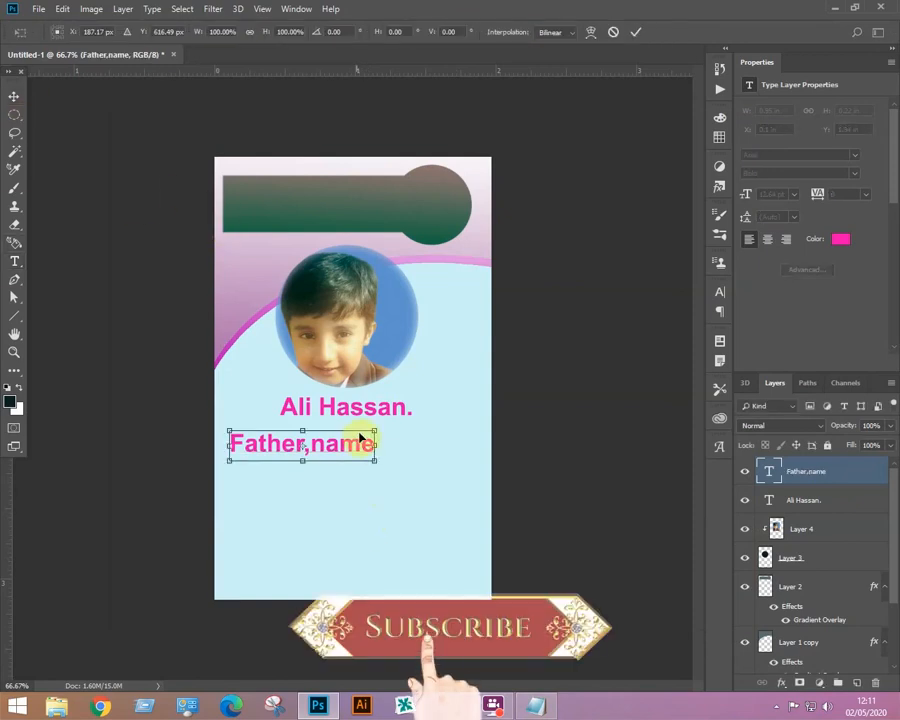
{"action": "left_click_drag", "start_coordinate": [368, 428], "coordinate": [273, 436]}
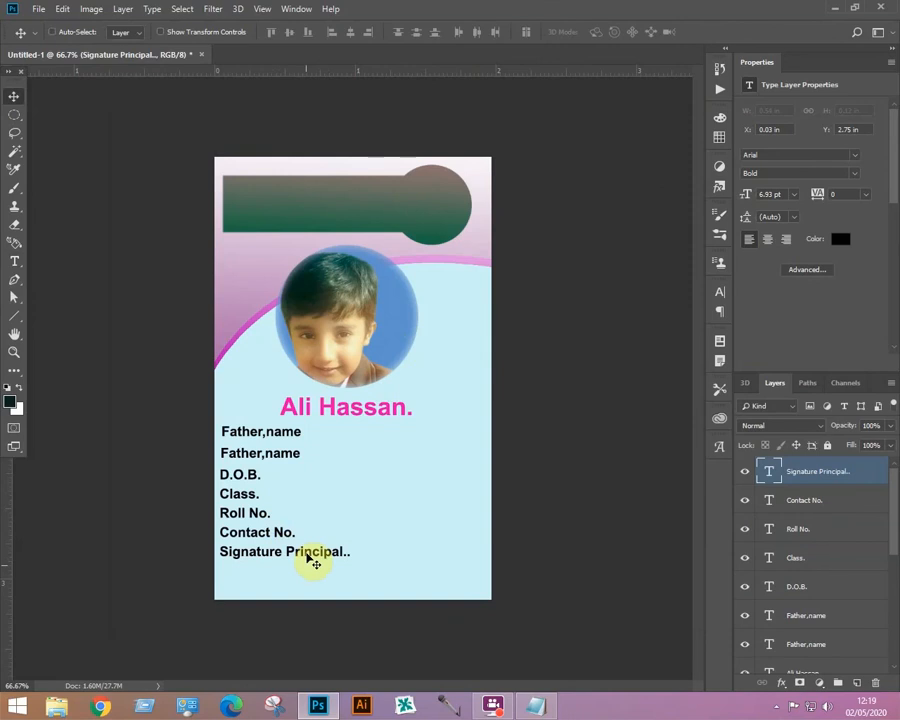
{"action": "mouse_move", "coordinate": [314, 555]}
{"action": "left_mouse_down"}
{"action": "mouse_move", "coordinate": [391, 557]}
{"action": "mouse_move", "coordinate": [373, 556]}
{"action": "mouse_move", "coordinate": [381, 556]}
{"action": "left_mouse_up"}
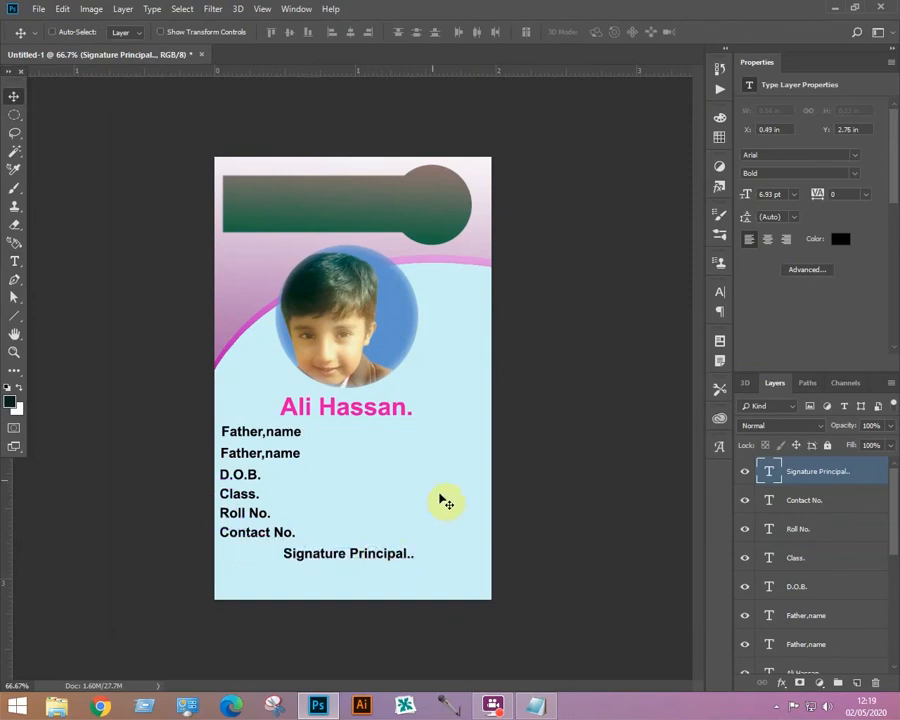
Step: Add the text "ZAMIR STUDIO" on the green header banner
{"action": "left_click", "coordinate": [15, 260]}
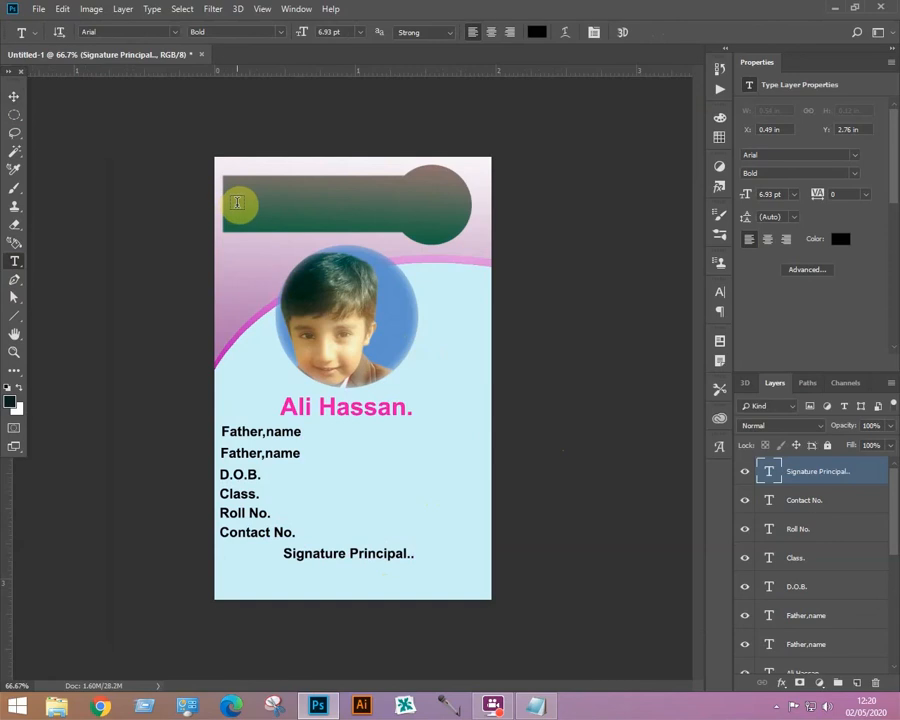
{"action": "left_click", "coordinate": [237, 203]}
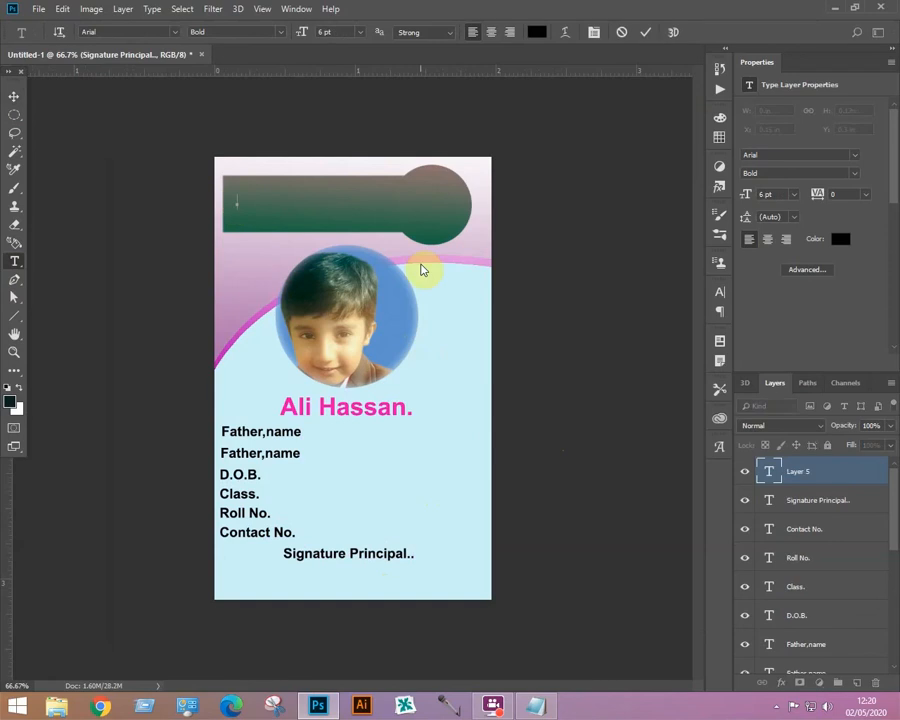
{"action": "type", "text": "ZAMIR STUDIO"}
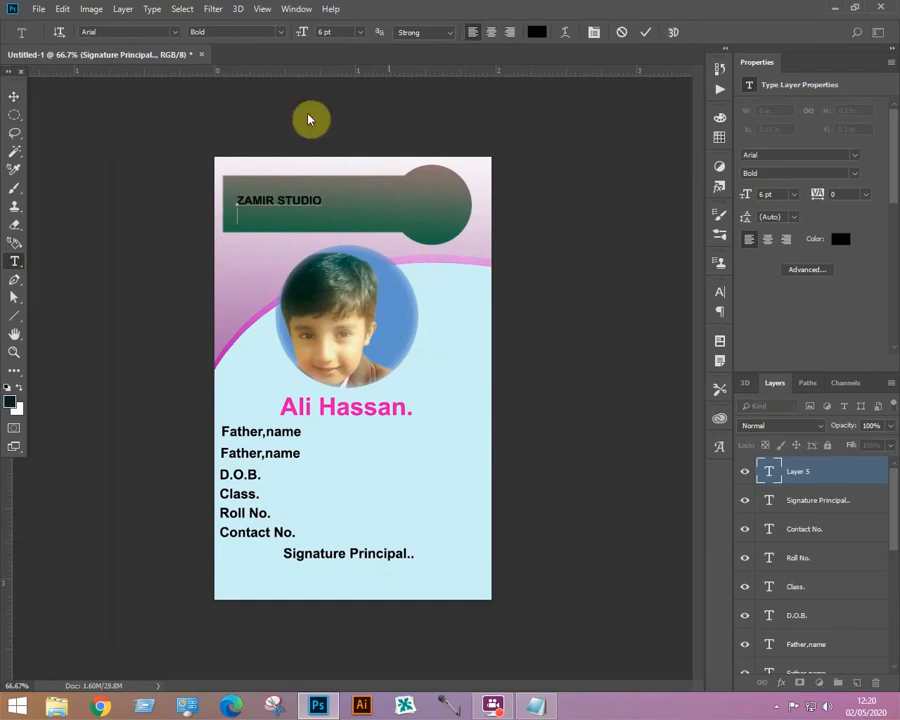
Step: Enlarge the "ZAMIR STUDIO" title to about 11.85 pt and fit it on the banner beside the header circle
{"action": "left_click", "coordinate": [14, 96]}
{"action": "key", "text": "ctrl+t"}
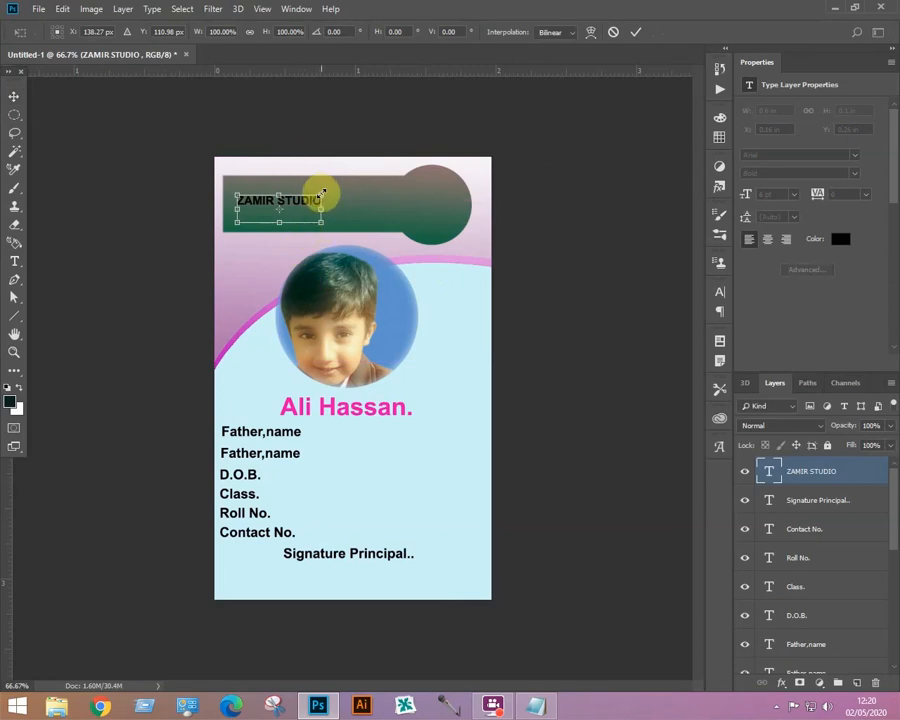
{"action": "left_click_drag", "start_coordinate": [347, 200], "coordinate": [341, 202]}
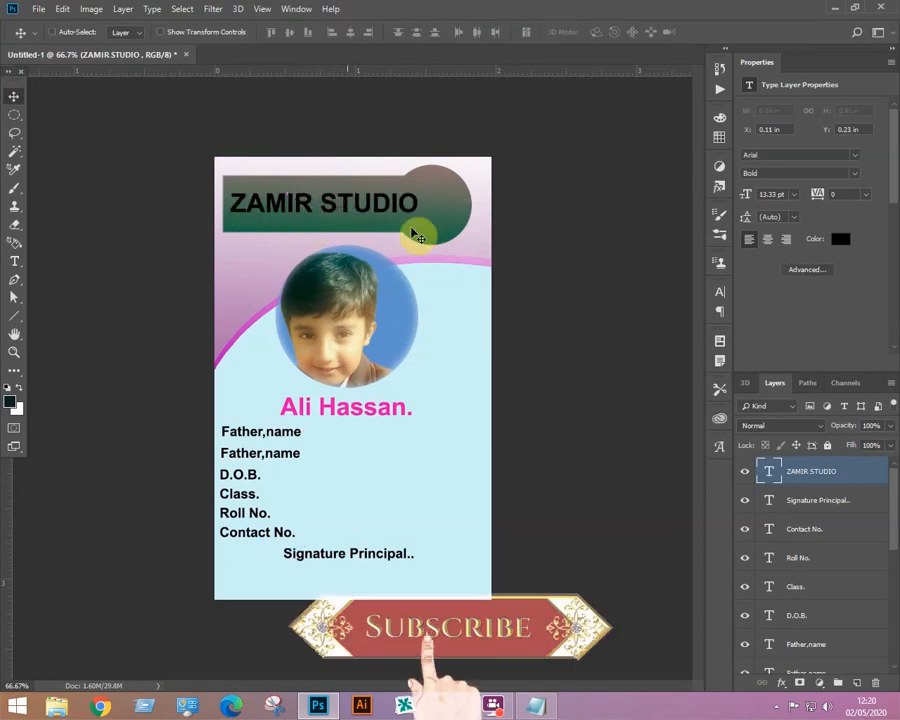
{"action": "key", "text": "ctrl+t"}
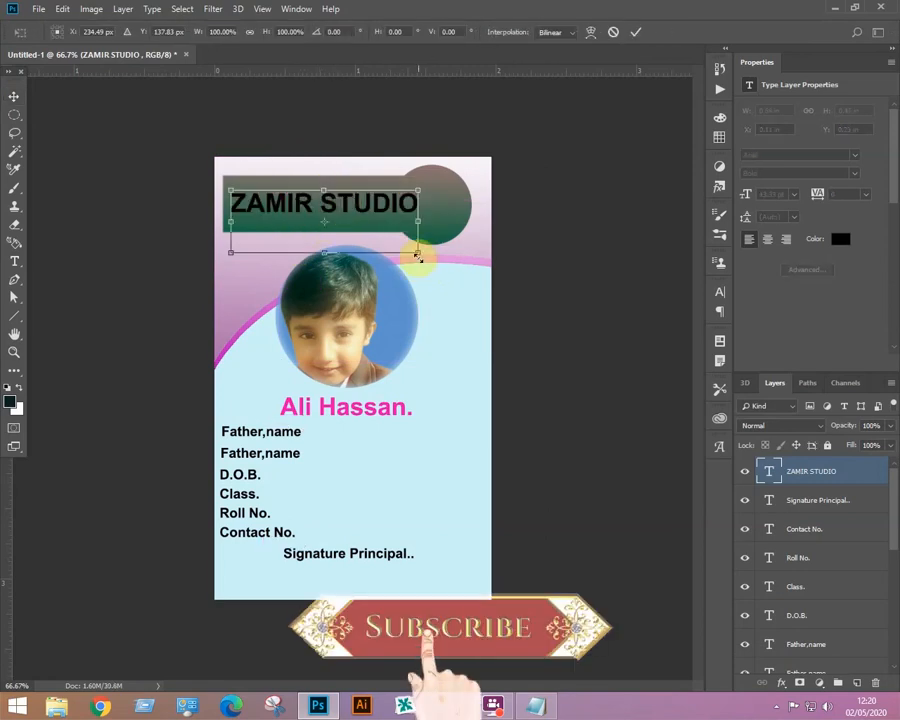
{"action": "left_click_drag", "start_coordinate": [413, 247], "coordinate": [397, 240]}
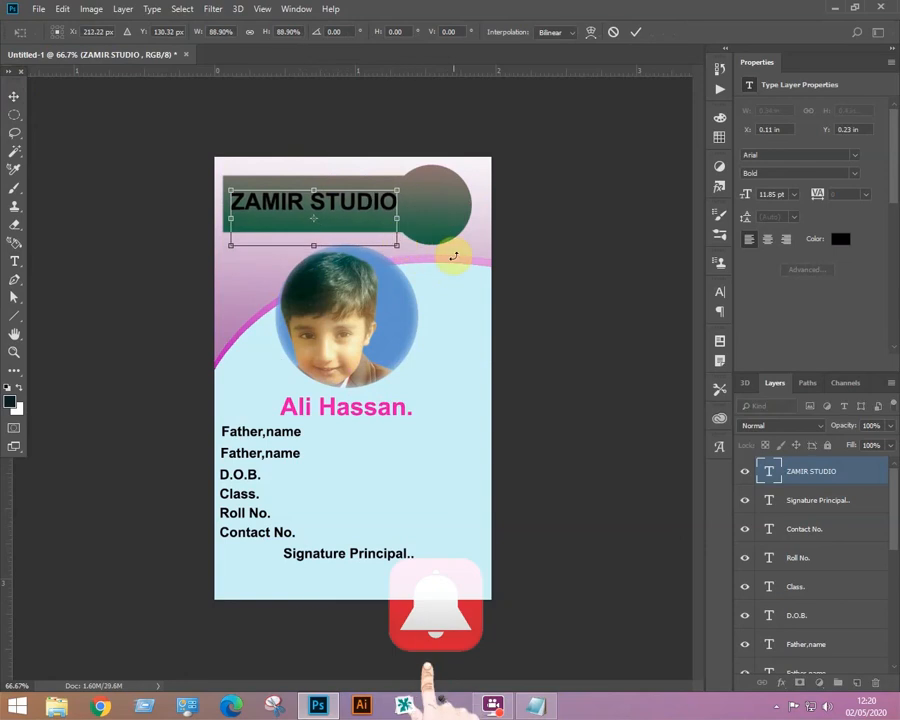
{"action": "key", "text": "Return"}
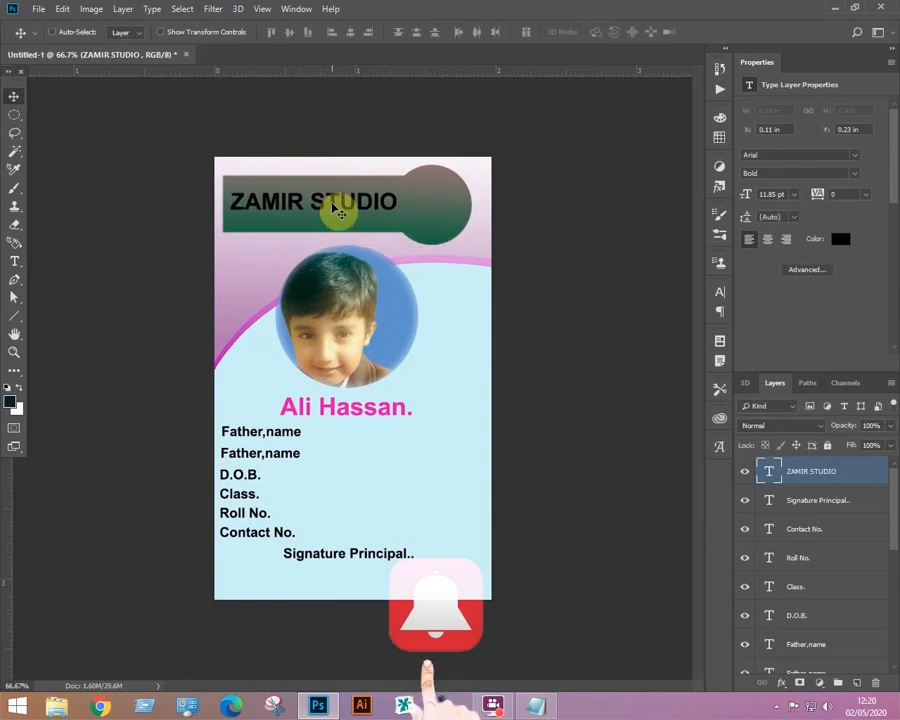
Step: Set the "ZAMIR STUDIO" title's text color to pink #f110af
{"action": "key", "text": "t"}
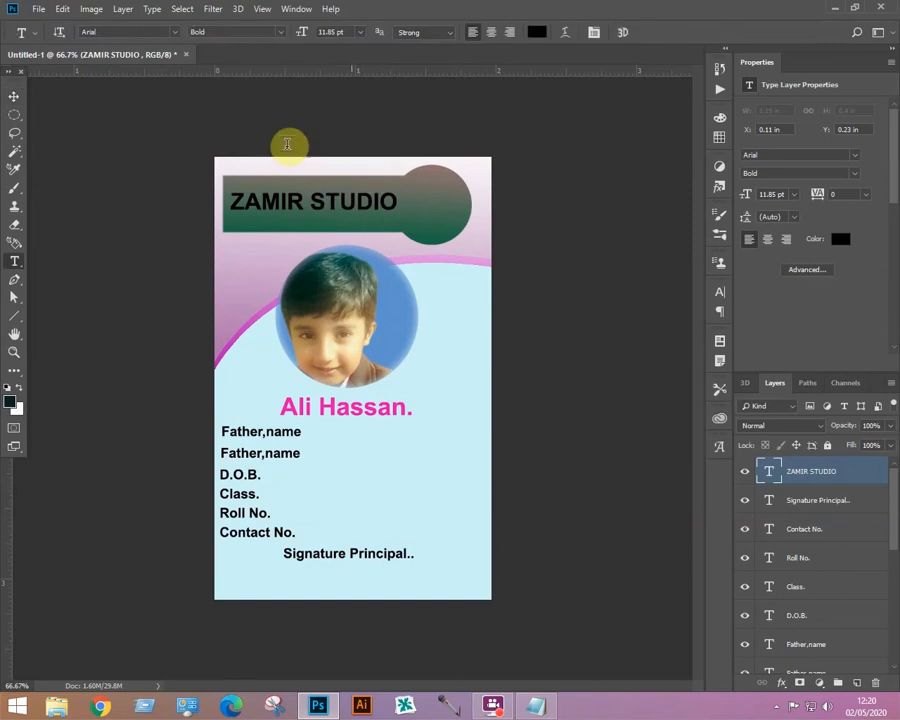
{"action": "left_click", "coordinate": [537, 32]}
{"action": "left_click", "coordinate": [690, 190]}
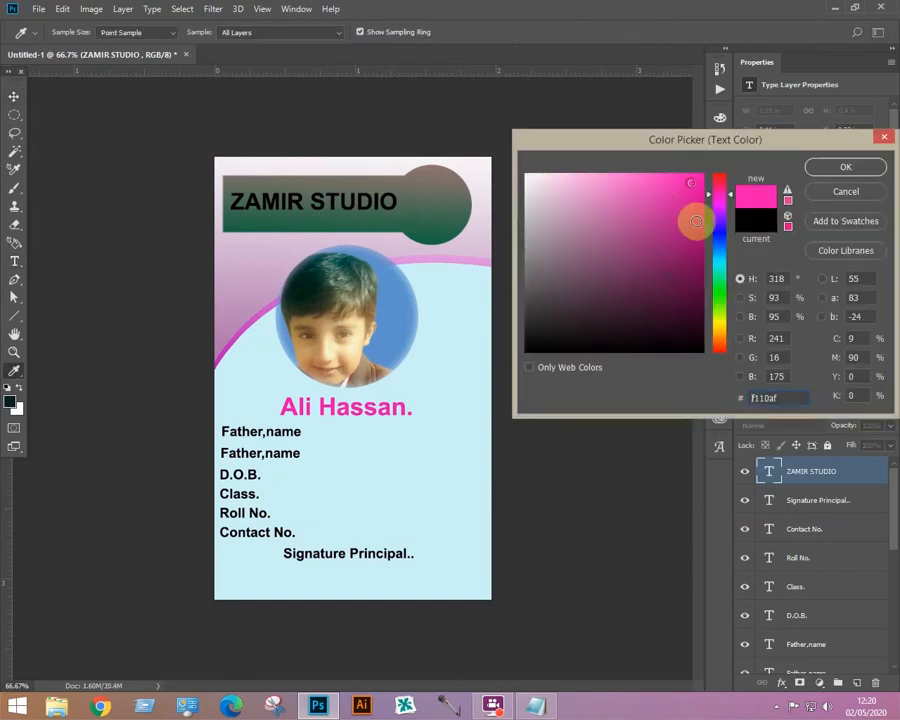
{"action": "left_click", "coordinate": [864, 168]}
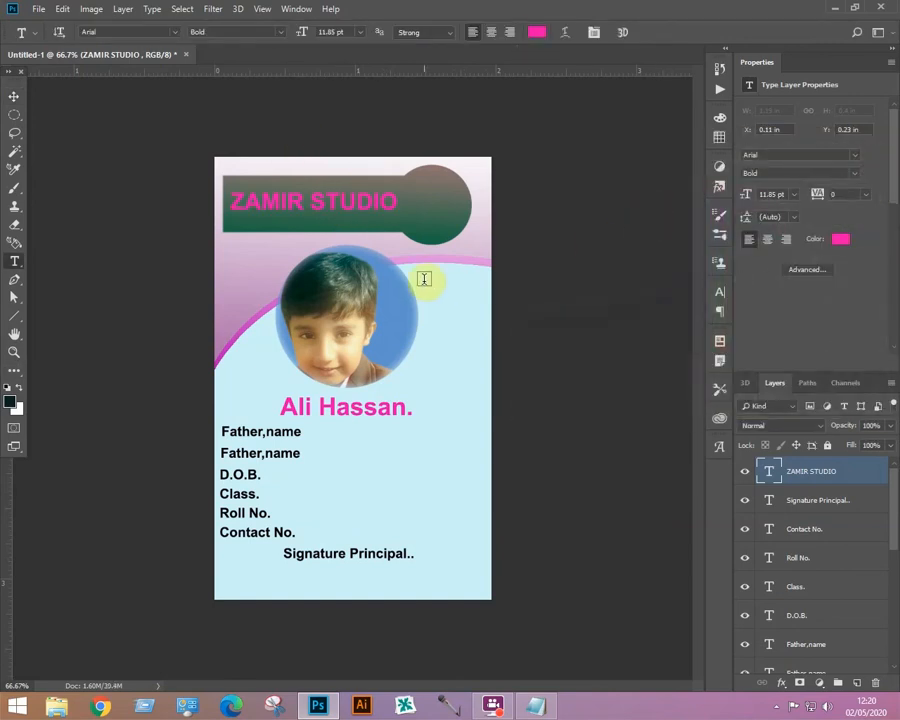
Step: Open the logo image make 001.png, copy it, close that file and paste the logo into the card document
{"action": "left_click", "coordinate": [15, 96]}
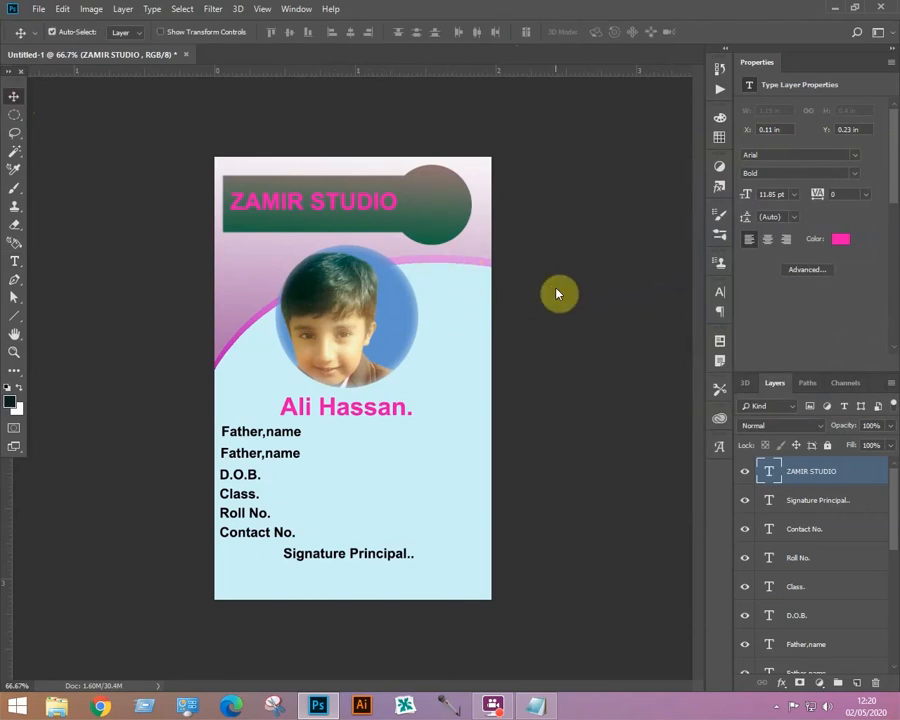
{"action": "key", "text": "ctrl+o"}
{"action": "double_click", "coordinate": [211, 128]}
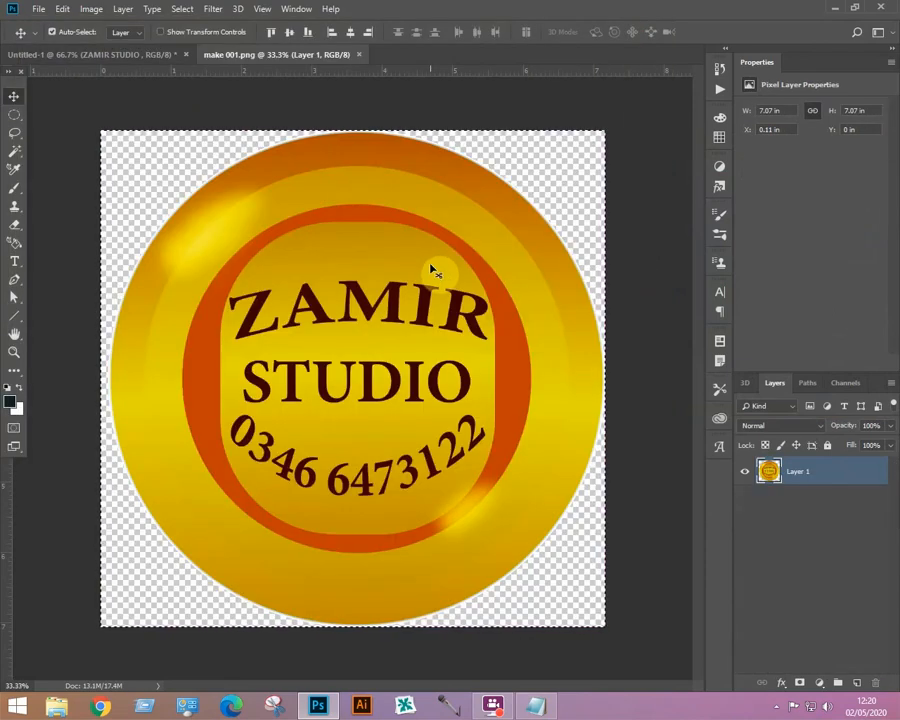
{"action": "key", "text": "ctrl+w"}
{"action": "key", "text": "ctrl+v"}
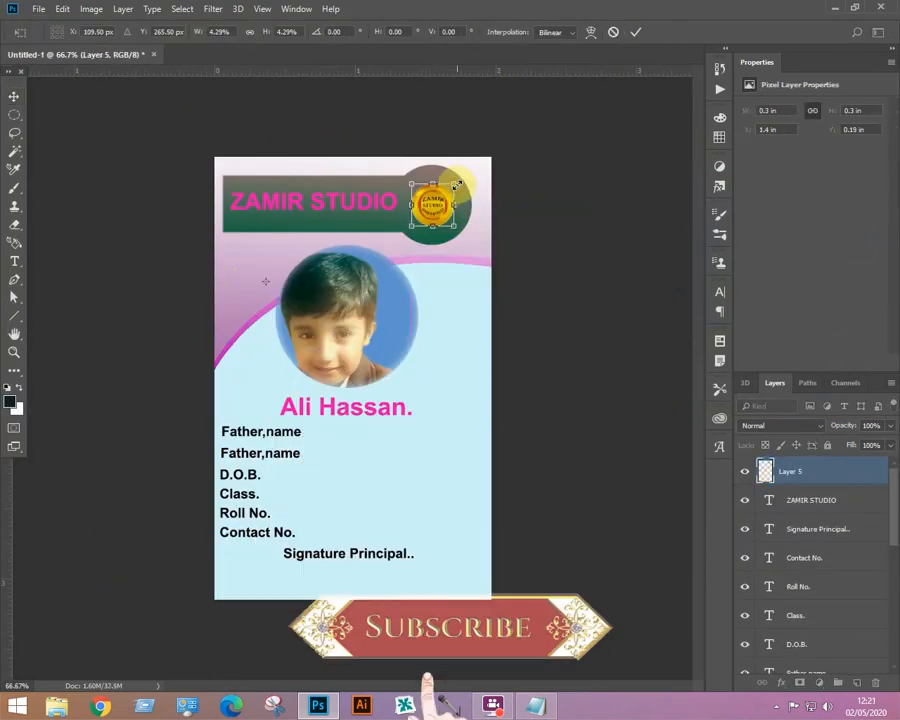
Step: Scale the pasted logo to about 0.4 in and center it in the header's circle
{"action": "left_click_drag", "start_coordinate": [440, 192], "coordinate": [447, 197]}
{"action": "left_click_drag", "start_coordinate": [443, 200], "coordinate": [451, 202]}
{"action": "key", "text": "Return"}
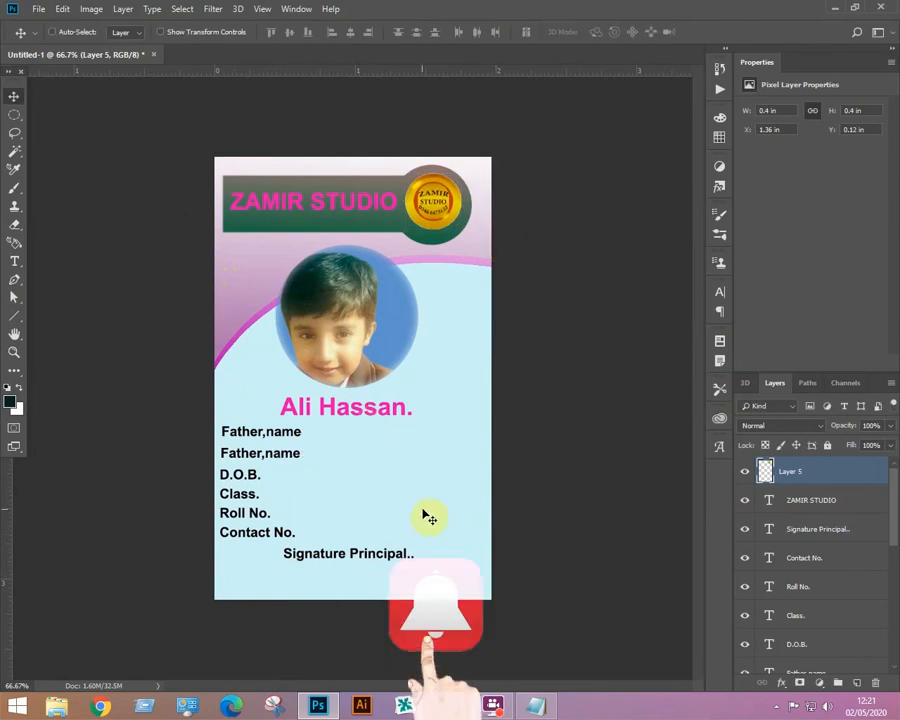
Step: Select the detail labels from "Father,name" to "Contact No." one by one and nudge them up for tighter, even line spacing
{"action": "right_click", "coordinate": [291, 440]}
{"action": "left_click", "coordinate": [302, 439]}
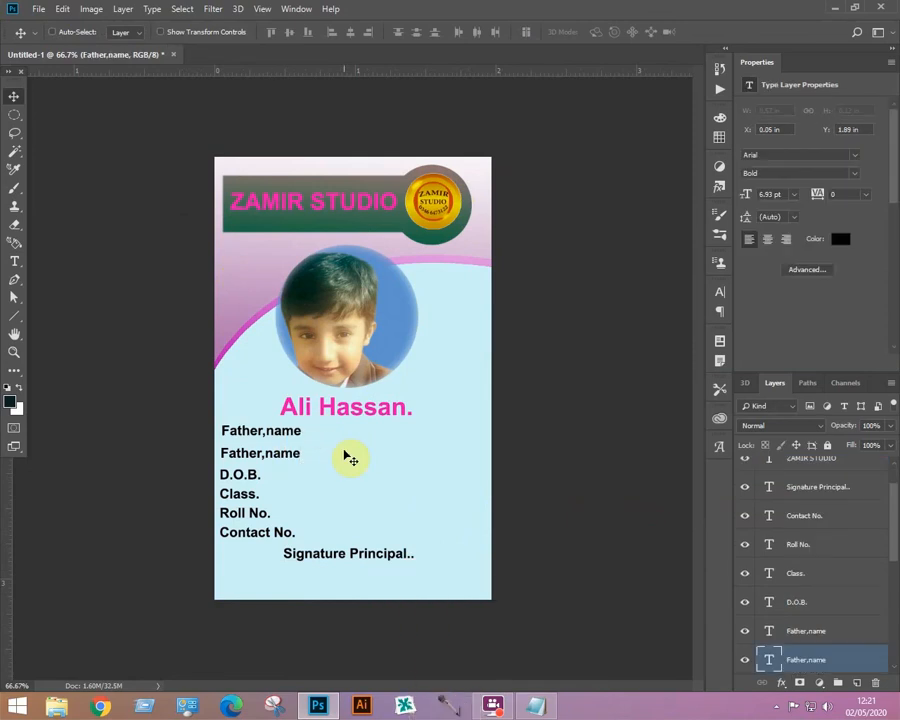
{"action": "right_click", "coordinate": [285, 462]}
{"action": "left_click", "coordinate": [302, 462]}
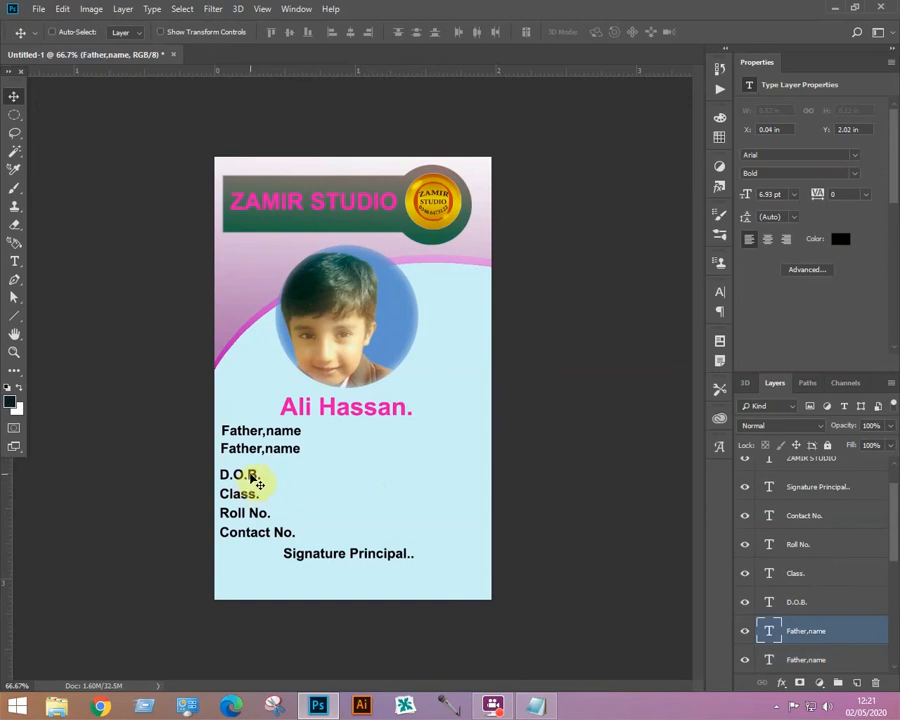
{"action": "right_click", "coordinate": [255, 482]}
{"action": "left_click", "coordinate": [272, 480]}
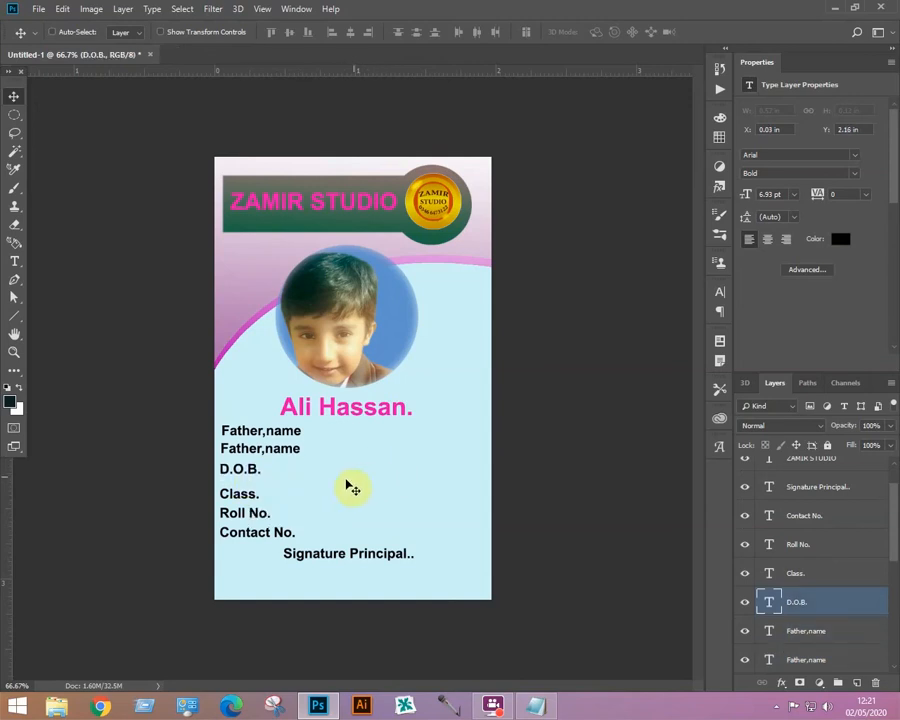
{"action": "right_click", "coordinate": [255, 500]}
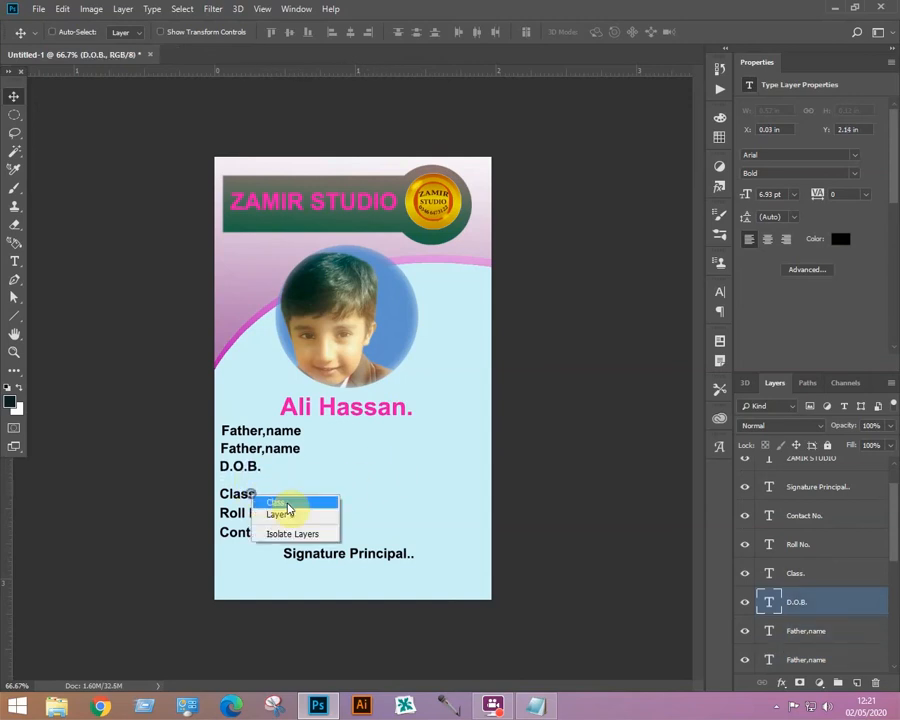
{"action": "left_click", "coordinate": [282, 500]}
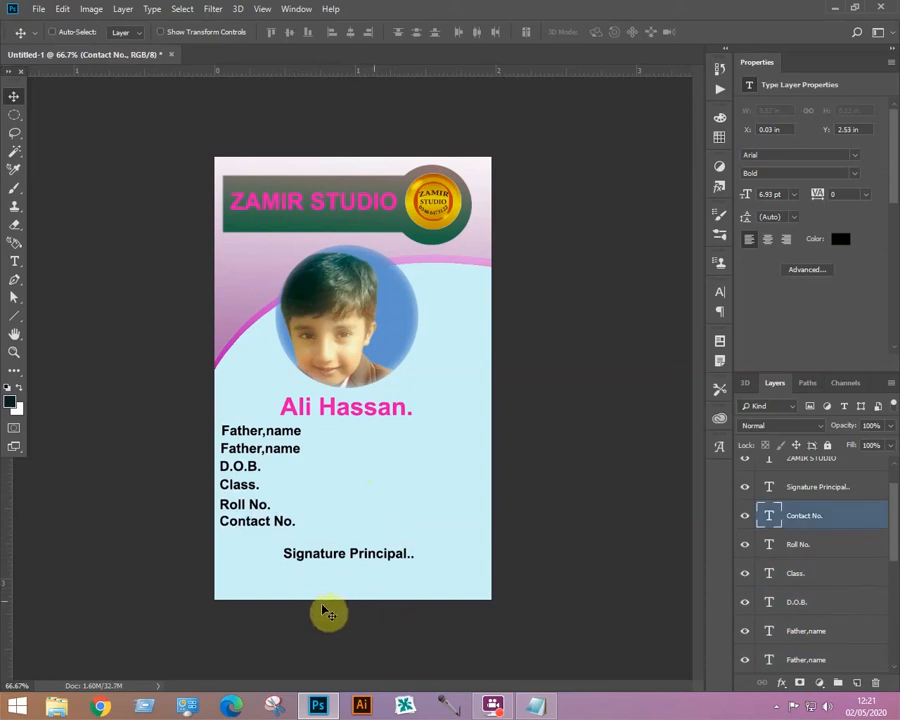
Step: Select the "Signature Principal.." text and move it up and slightly left, closer to the "Contact No." line
{"action": "right_click", "coordinate": [352, 552]}
{"action": "left_click", "coordinate": [380, 555]}
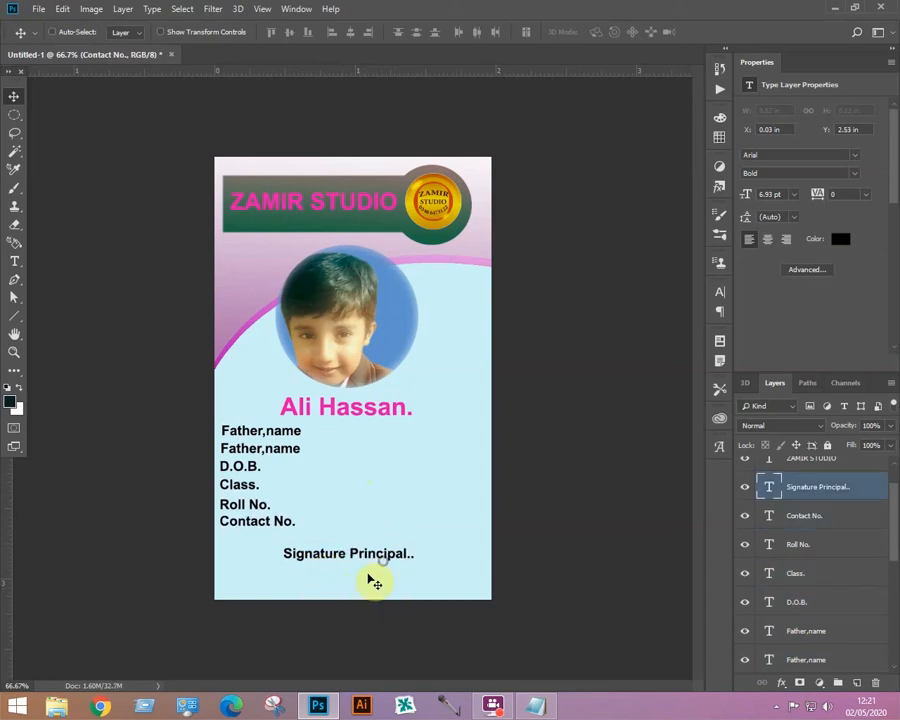
{"action": "left_click_drag", "start_coordinate": [356, 554], "coordinate": [341, 549]}
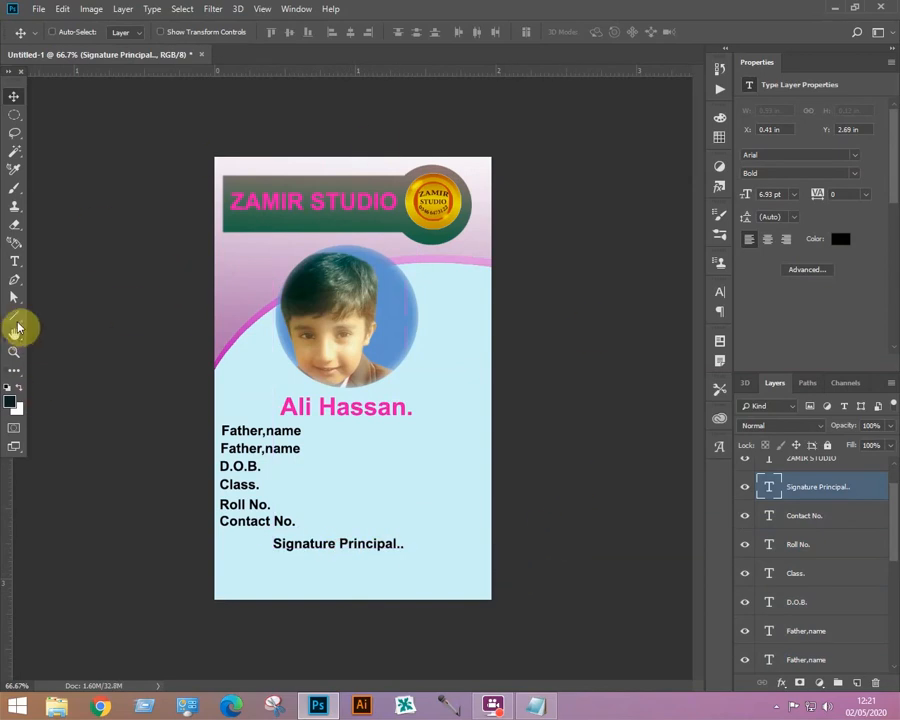
Step: Draw a horizontal fill-in line after each detail label and after "Signature Principal.." with the Line tool, 1 px weight and 2 px stroke
{"action": "left_click", "coordinate": [20, 320]}
{"action": "left_click", "coordinate": [20, 318]}
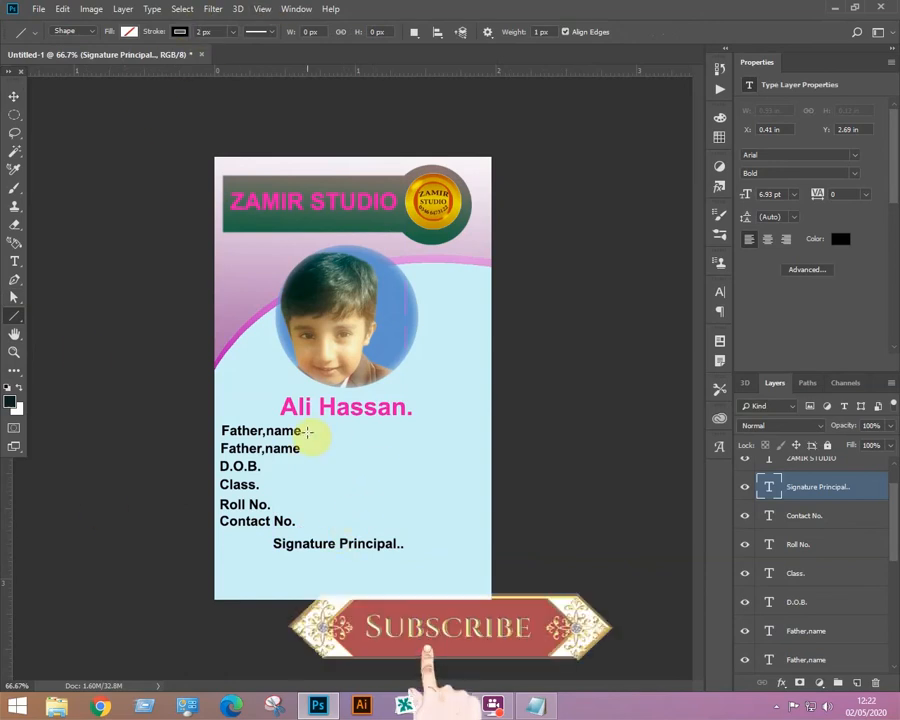
{"action": "left_click_drag", "start_coordinate": [308, 431], "coordinate": [476, 447]}
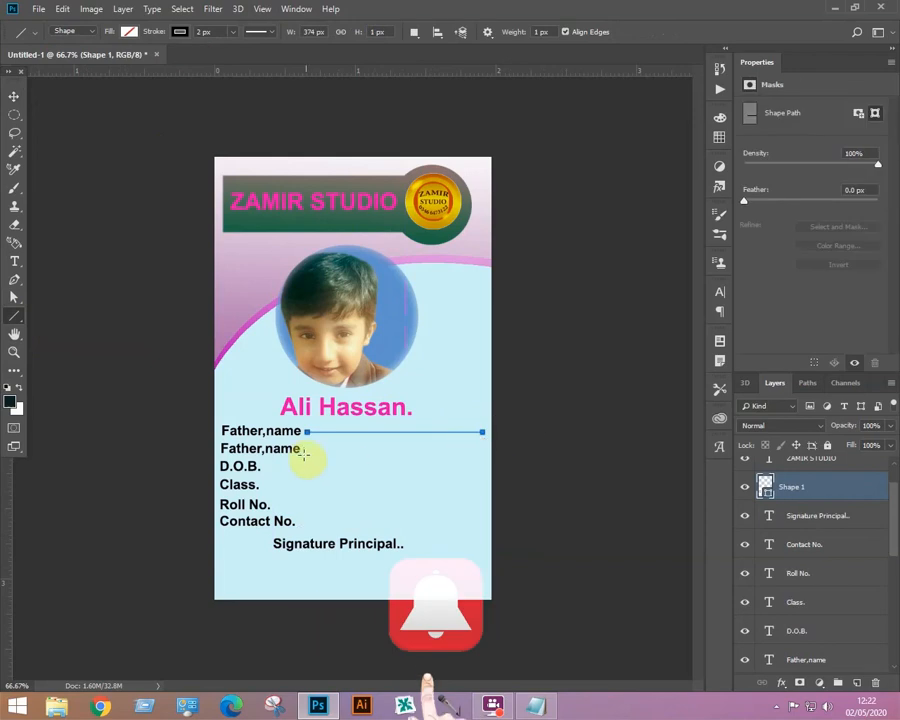
{"action": "left_click_drag", "start_coordinate": [306, 449], "coordinate": [484, 464]}
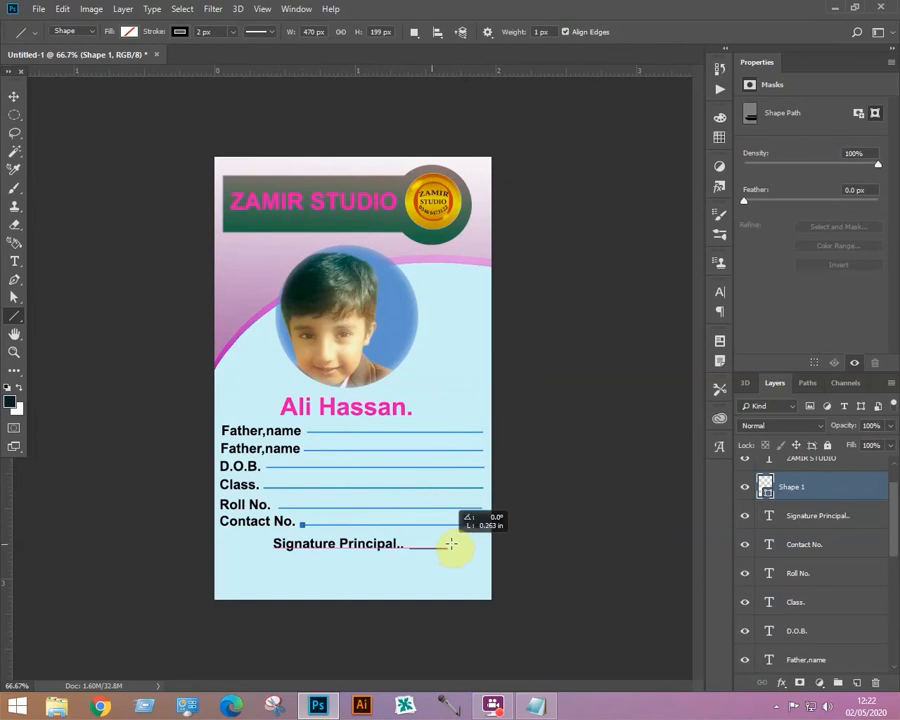
{"action": "left_click_drag", "start_coordinate": [451, 543], "coordinate": [494, 547]}
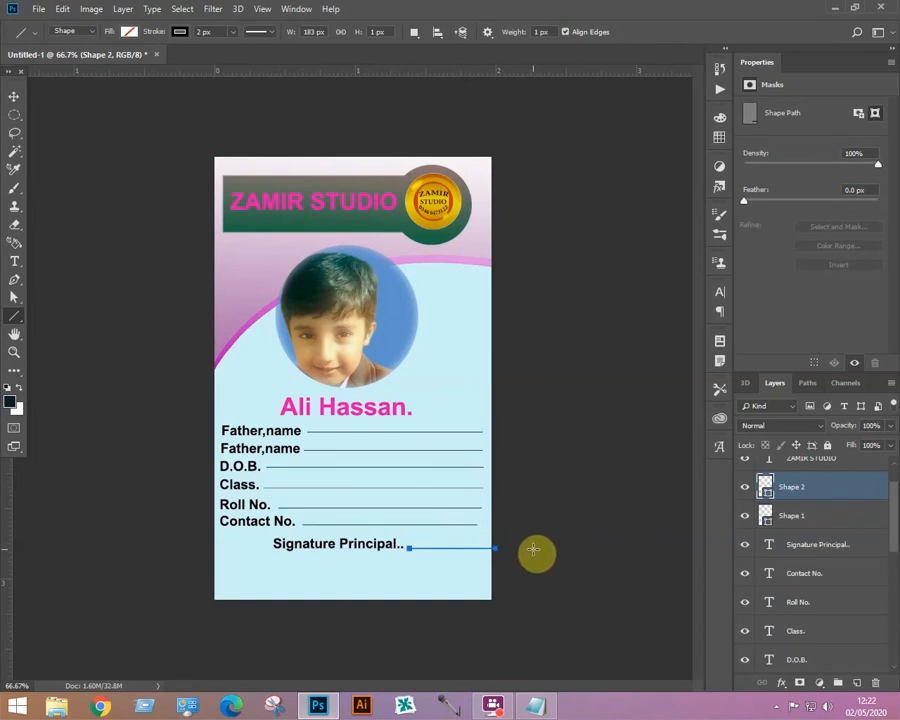
Step: Place a horizontal guide just below the signature line and a vertical guide through the card's center
{"action": "left_click", "coordinate": [14, 96]}
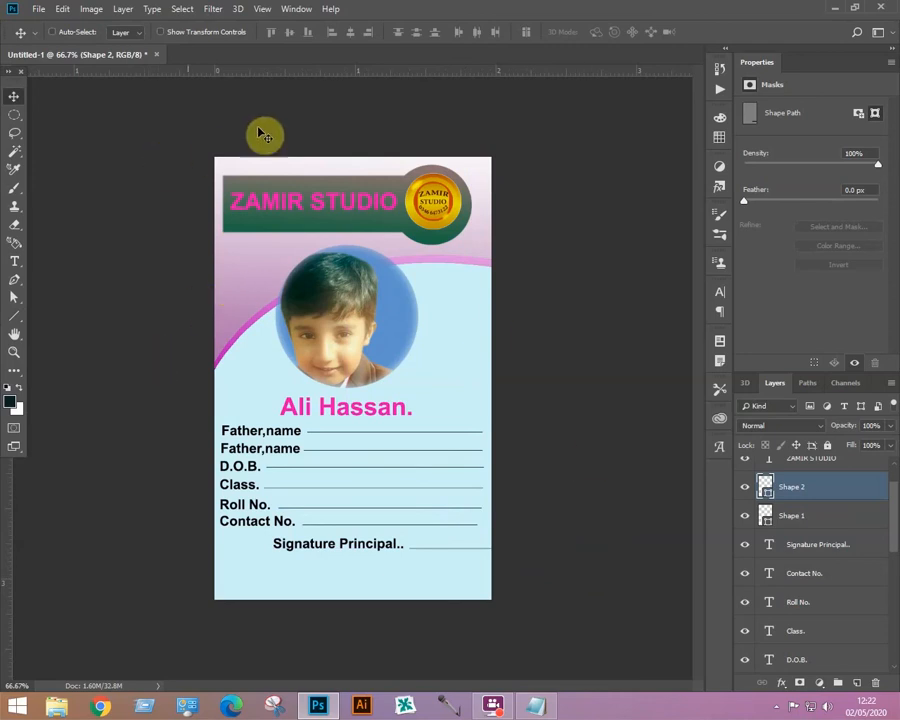
{"action": "left_click_drag", "start_coordinate": [310, 73], "coordinate": [337, 559]}
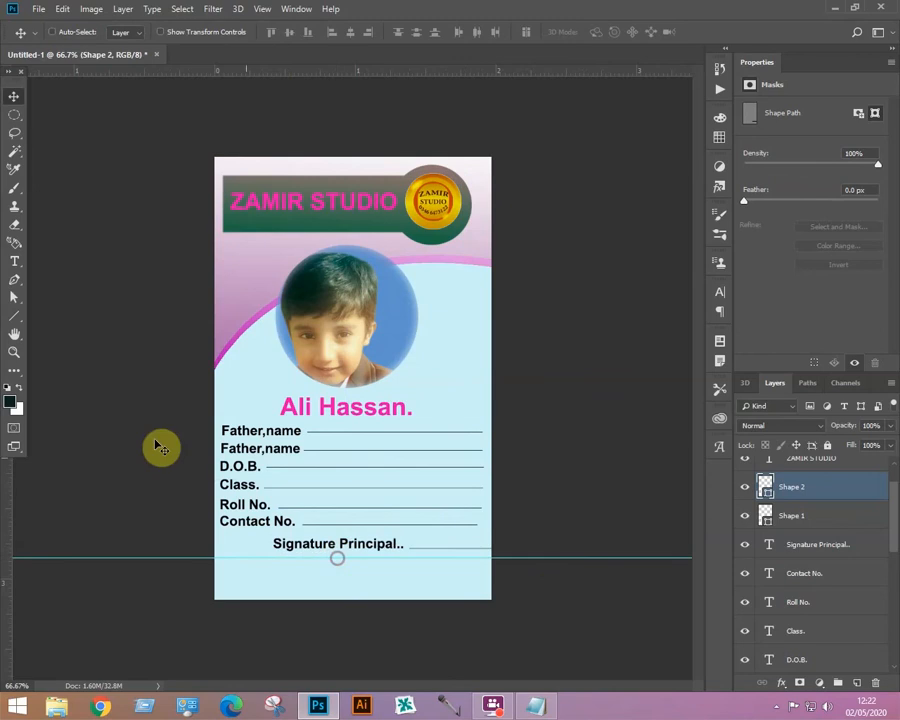
{"action": "left_click_drag", "start_coordinate": [8, 518], "coordinate": [350, 565]}
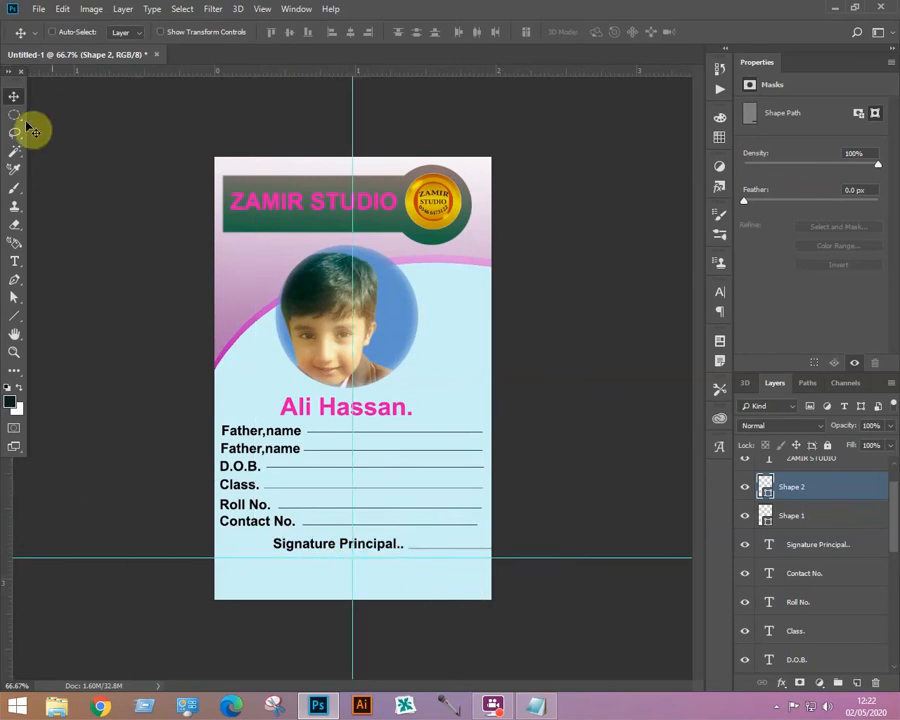
Step: Draw a closed Pen path with a wavy top edge along the horizontal guide, enclosing the card's bottom strip, and convert it to a selection
{"action": "left_click", "coordinate": [19, 284]}
{"action": "left_click", "coordinate": [409, 548]}
{"action": "left_click", "coordinate": [494, 548]}
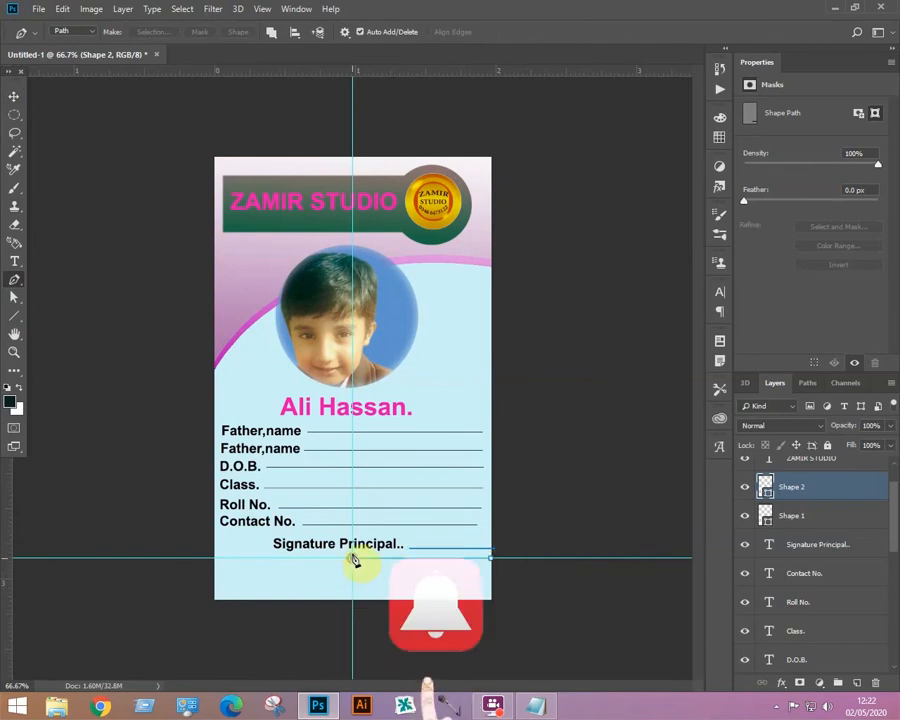
{"action": "left_click_drag", "start_coordinate": [353, 558], "coordinate": [304, 547]}
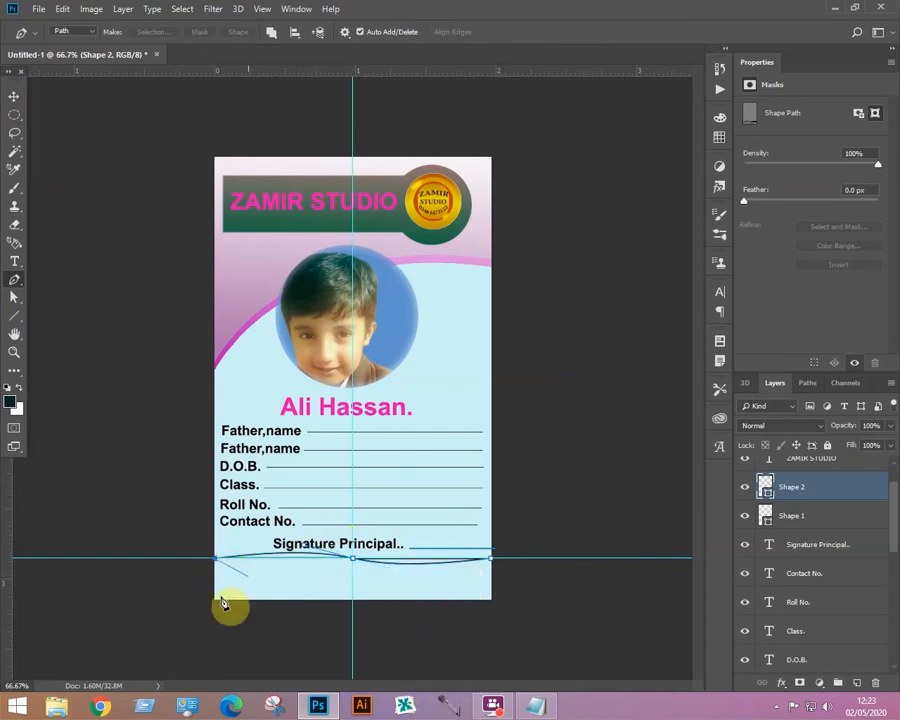
{"action": "left_click", "coordinate": [214, 598]}
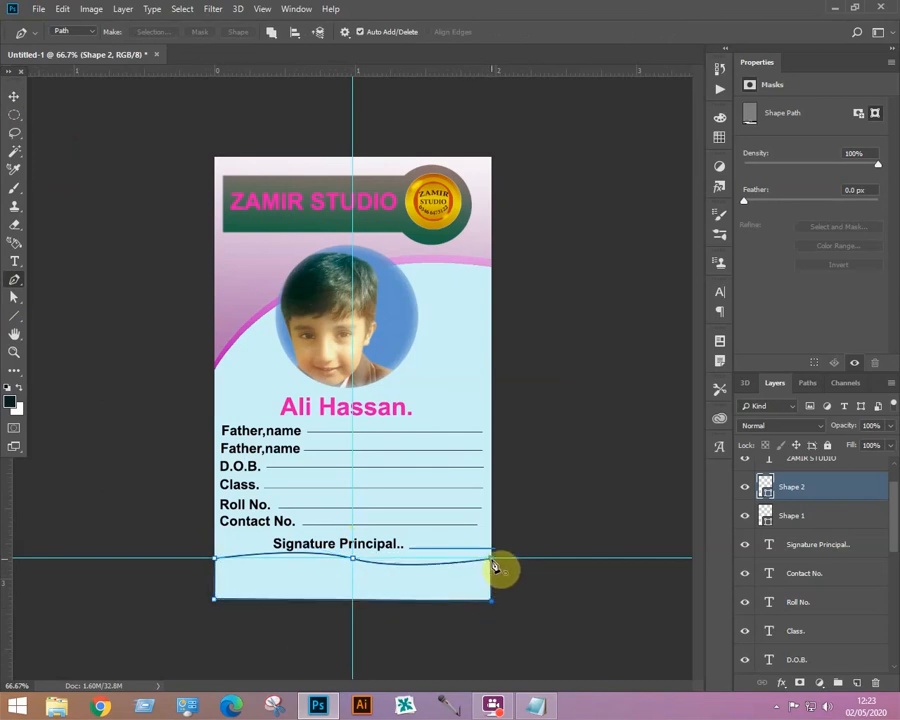
{"action": "left_click", "coordinate": [490, 562]}
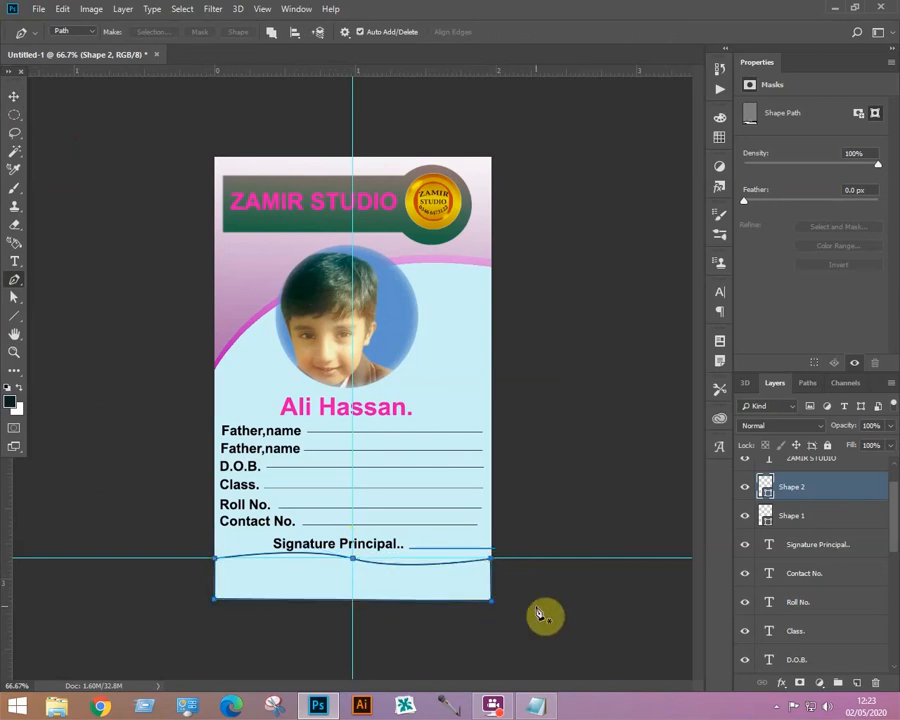
{"action": "key", "text": "ctrl+Return"}
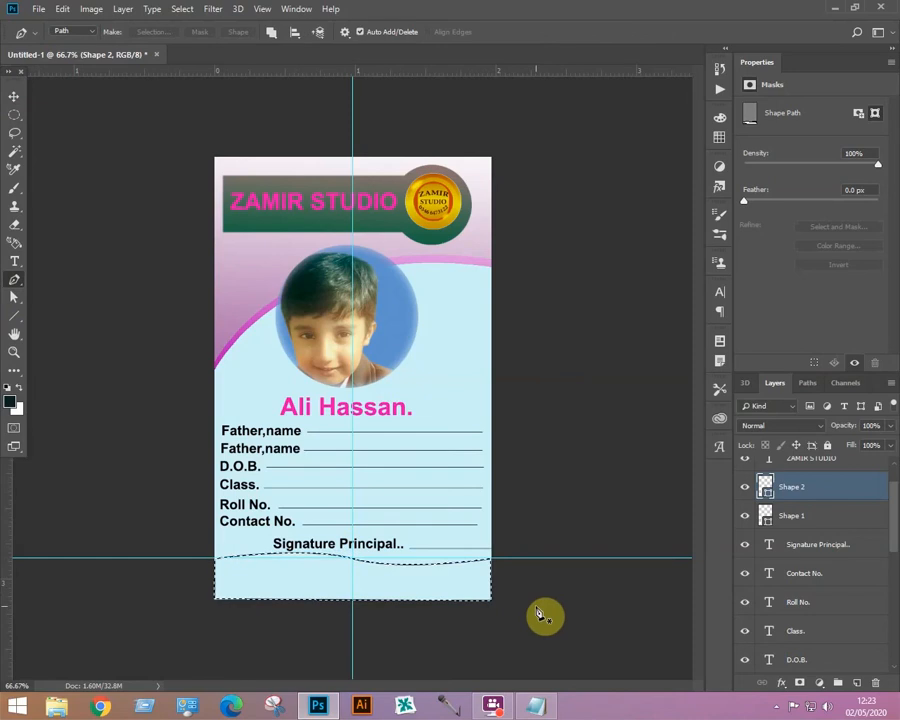
Step: Fill the wavy bottom selection with a Solid Color fill layer in #7aa4ac and hide the guides
{"action": "left_click", "coordinate": [820, 684]}
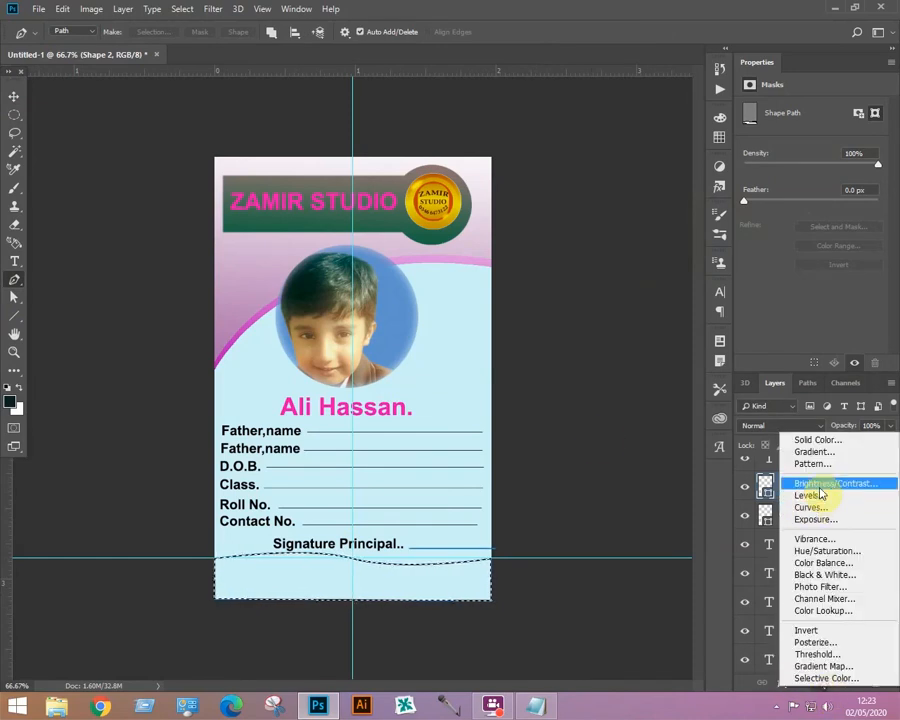
{"action": "left_click", "coordinate": [816, 440]}
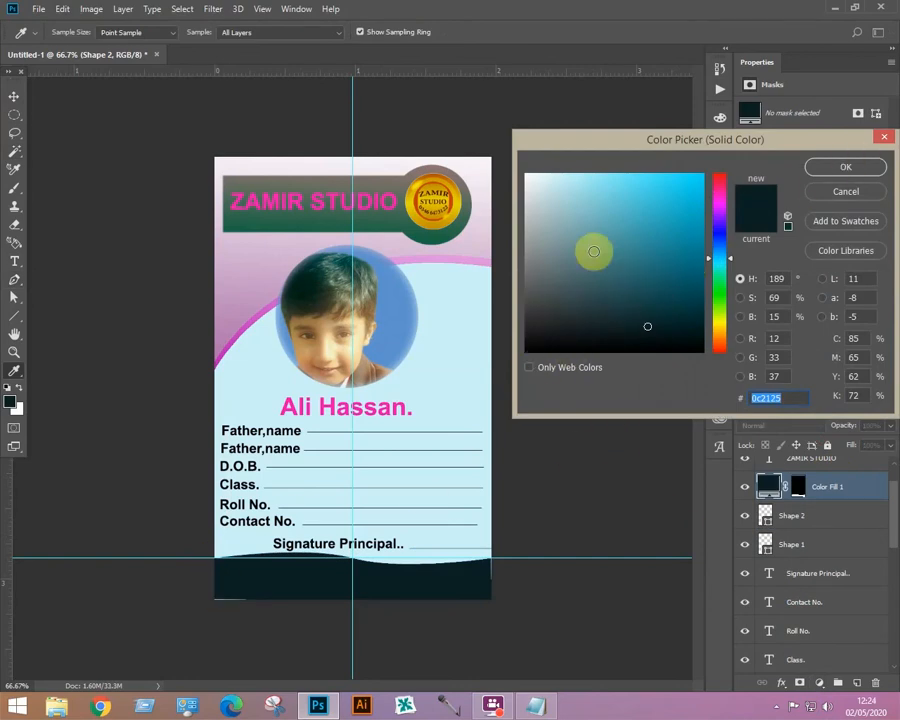
{"action": "left_click", "coordinate": [577, 232]}
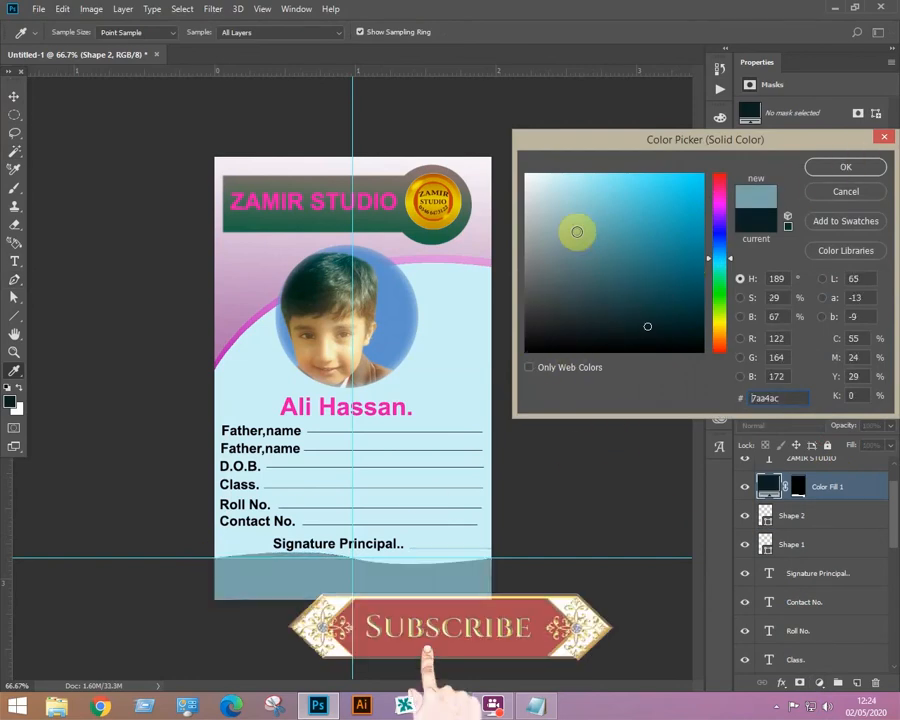
{"action": "left_click", "coordinate": [822, 171]}
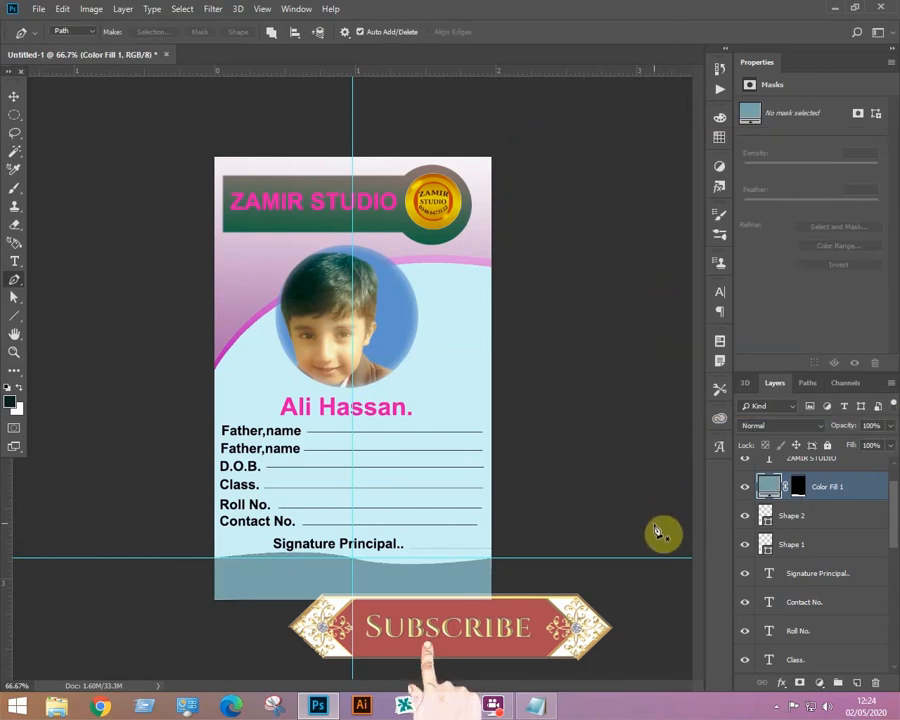
{"action": "double_click", "coordinate": [768, 488]}
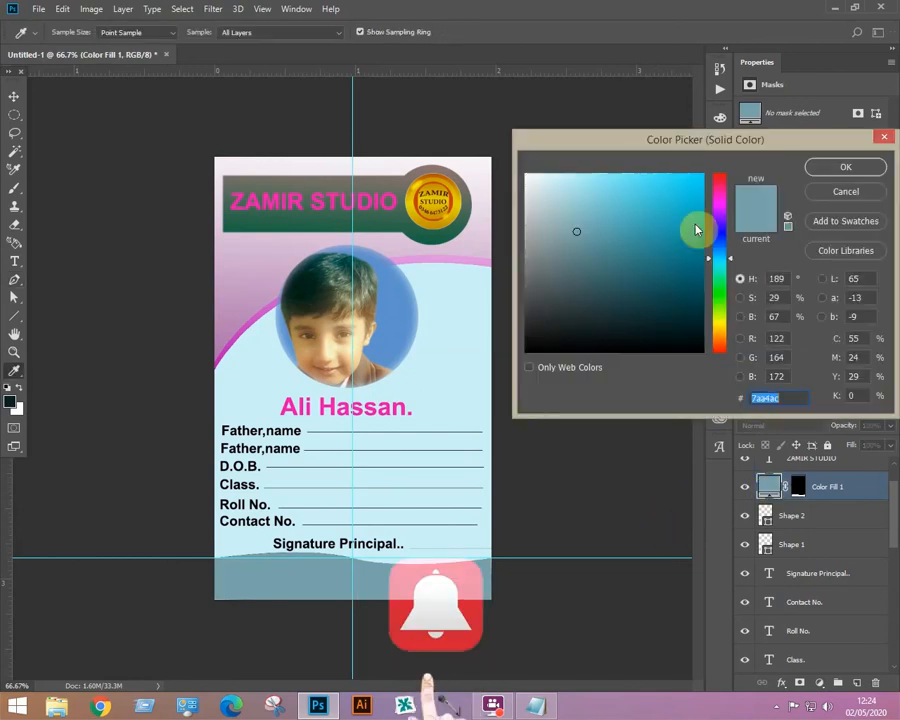
{"action": "left_click", "coordinate": [836, 193]}
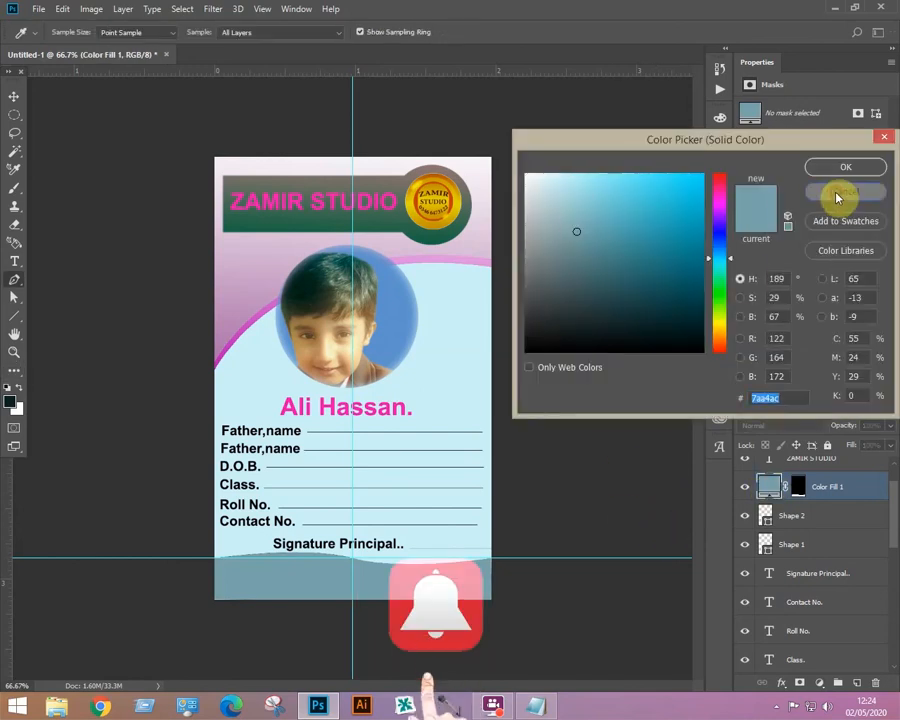
{"action": "key", "text": "p"}
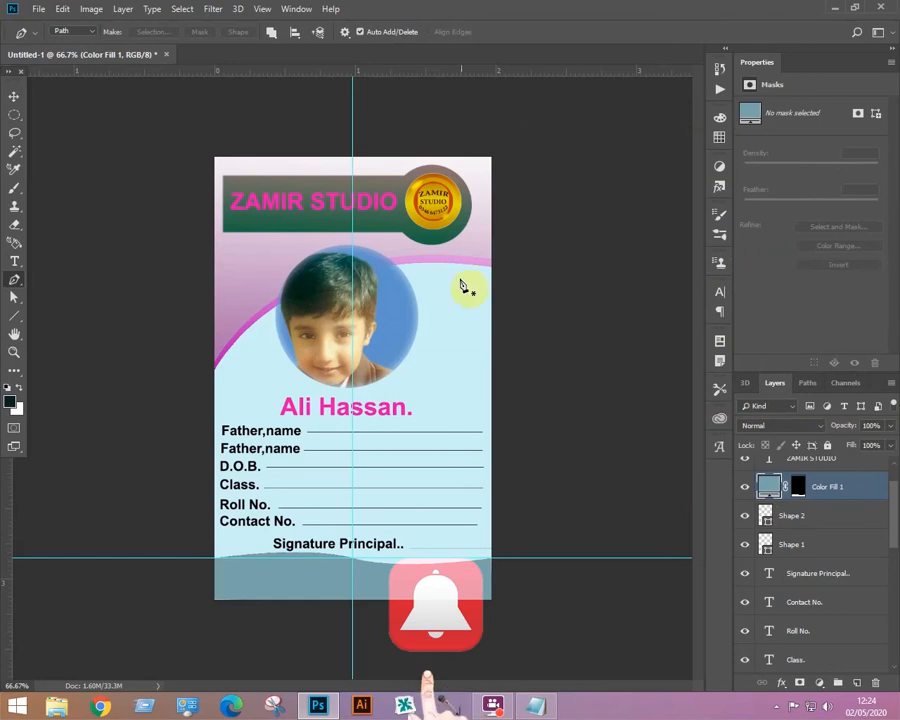
{"action": "key", "text": "ctrl+semicolon"}
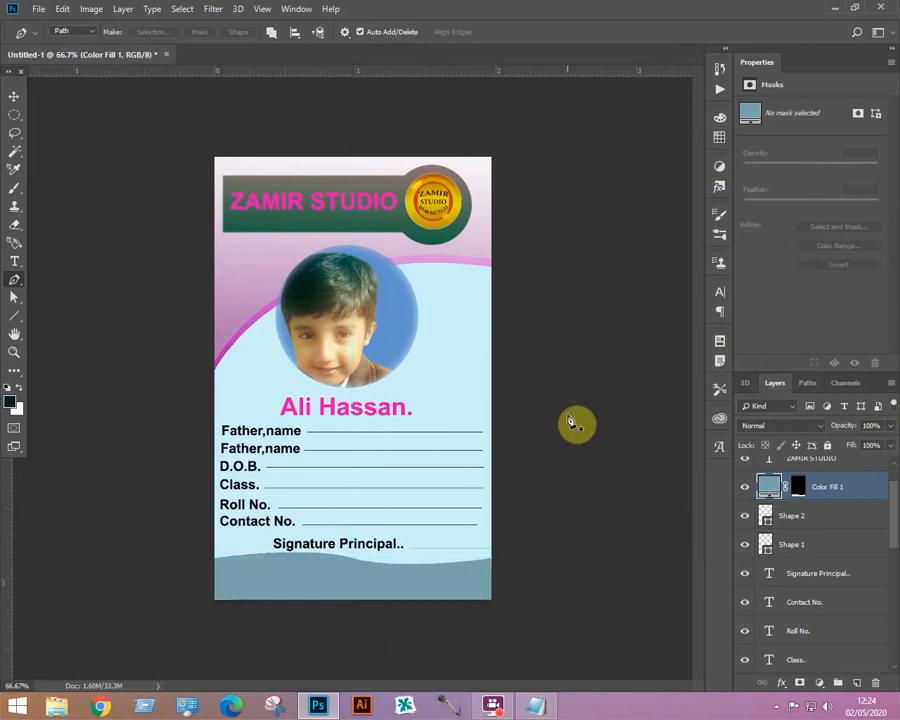
Step: Add the text "School Adress." on the wavy bottom strip in black Arial Bold, 6 pt
{"action": "left_click", "coordinate": [15, 99]}
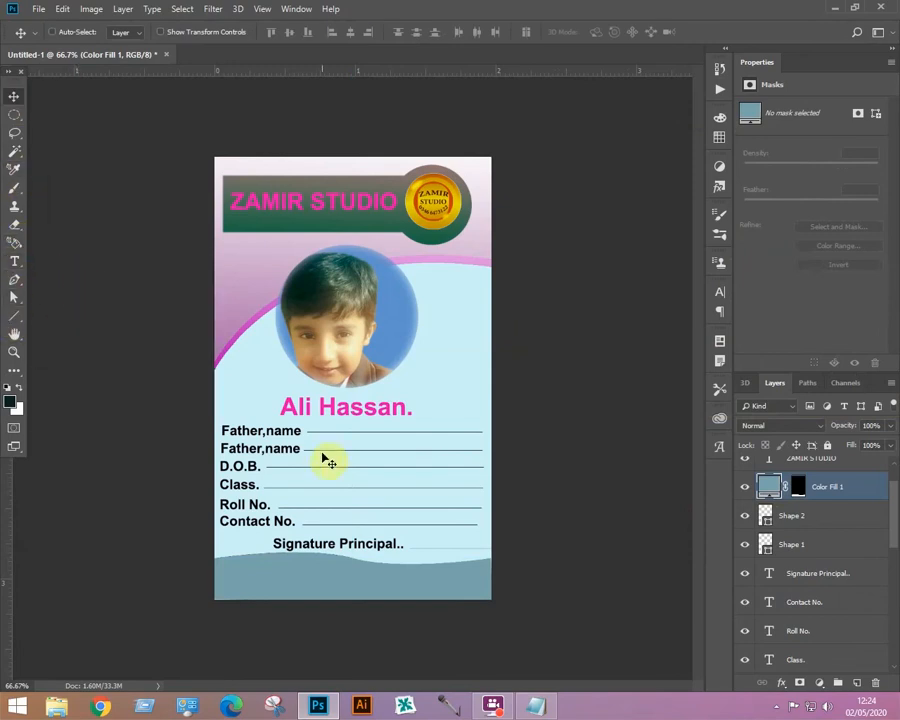
{"action": "key", "text": "t"}
{"action": "left_click", "coordinate": [272, 581]}
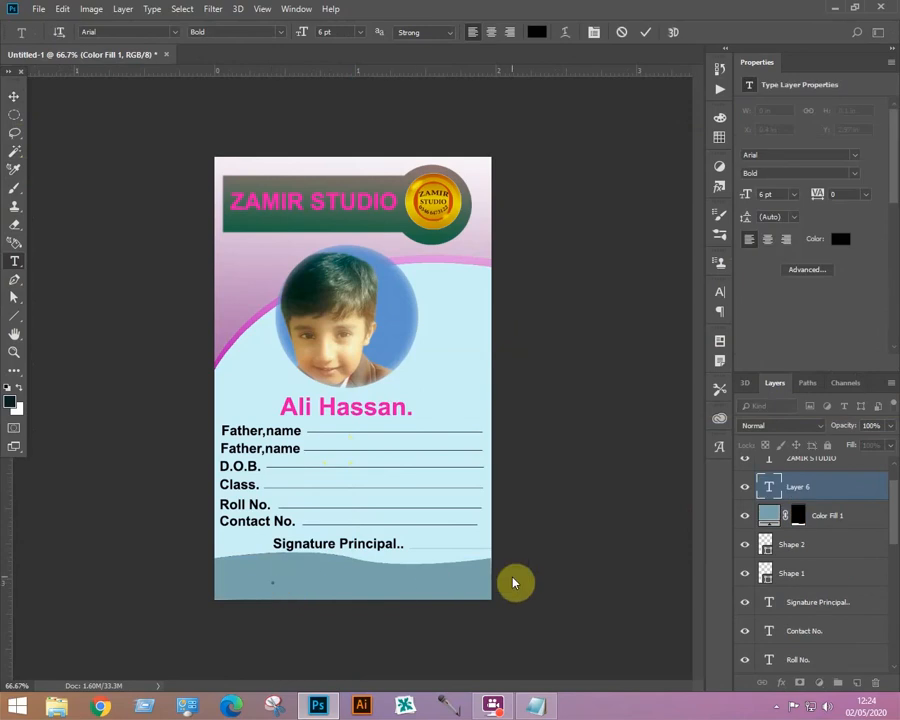
{"action": "type", "text": "School Adress."}
{"action": "key", "text": "ctrl+t"}
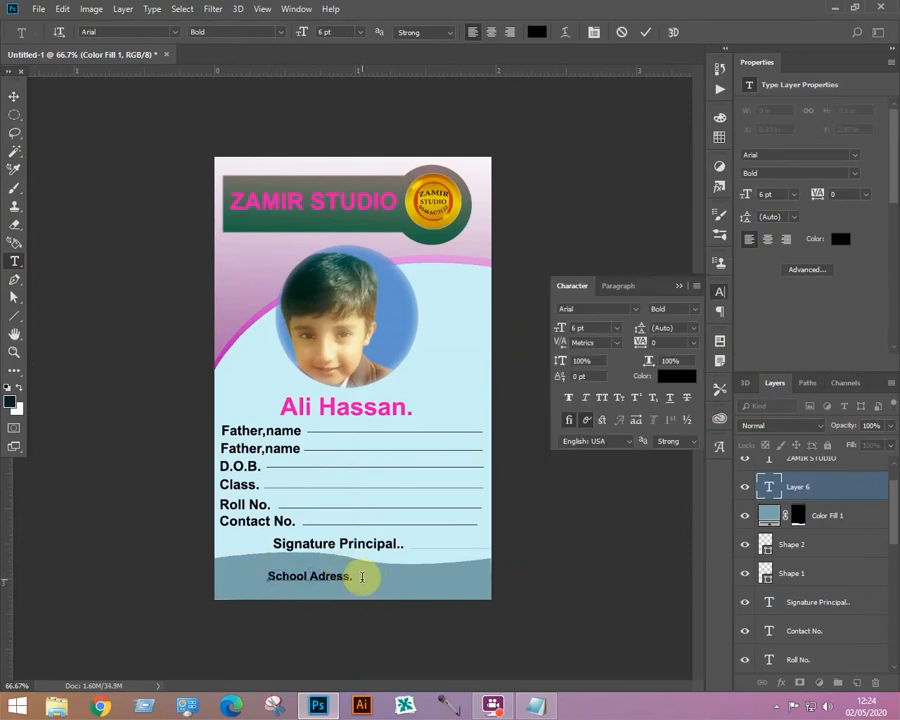
{"action": "key", "text": "ctrl+Return"}
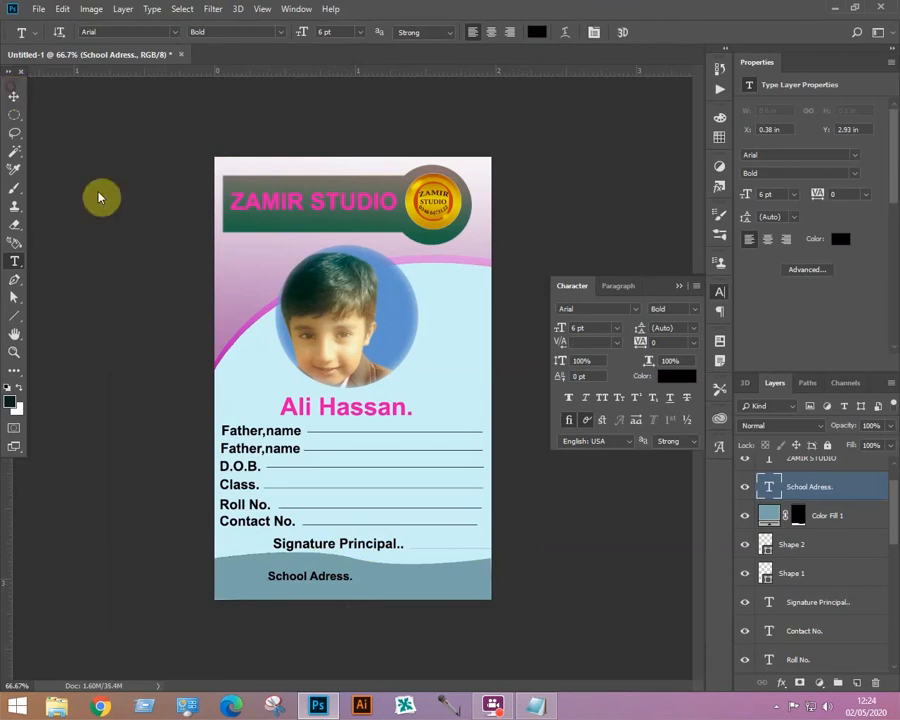
{"action": "left_click", "coordinate": [679, 286]}
Step: Scale the "School Adress." text up proportionally to about 171% within the bottom strip
{"action": "left_click", "coordinate": [14, 96]}
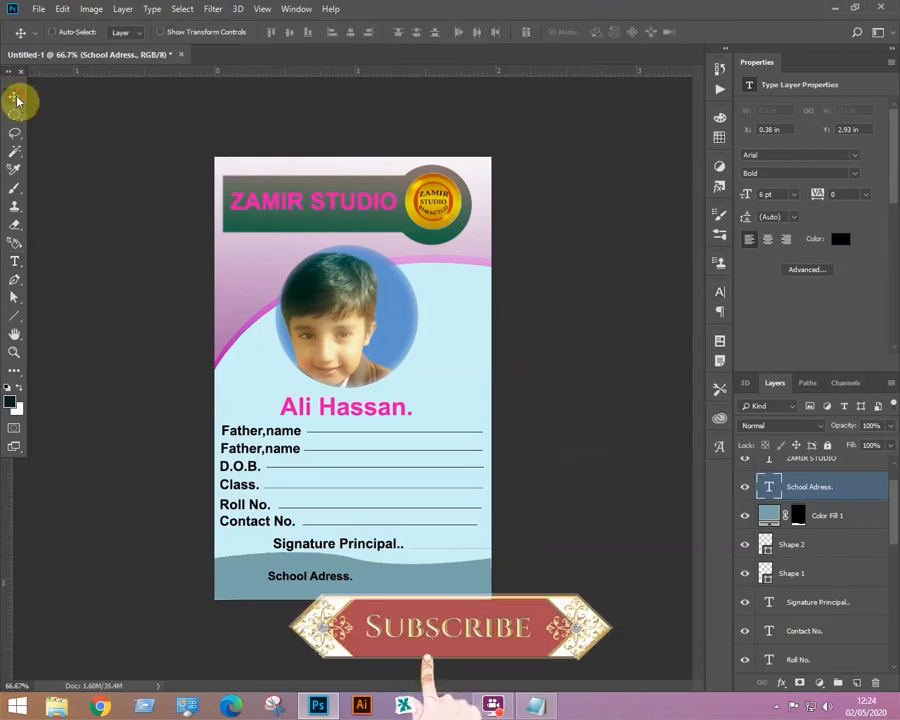
{"action": "key", "text": "ctrl+t"}
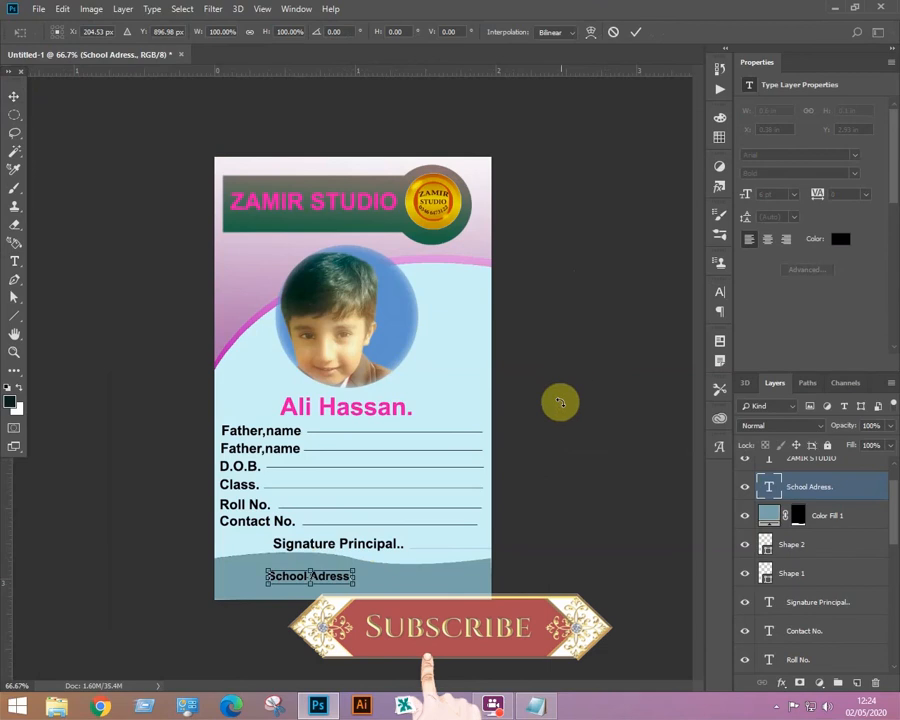
{"action": "mouse_move", "coordinate": [354, 571]}
{"action": "left_mouse_down"}
{"action": "mouse_move", "coordinate": [414, 564]}
{"action": "mouse_move", "coordinate": [360, 585]}
{"action": "left_mouse_up"}
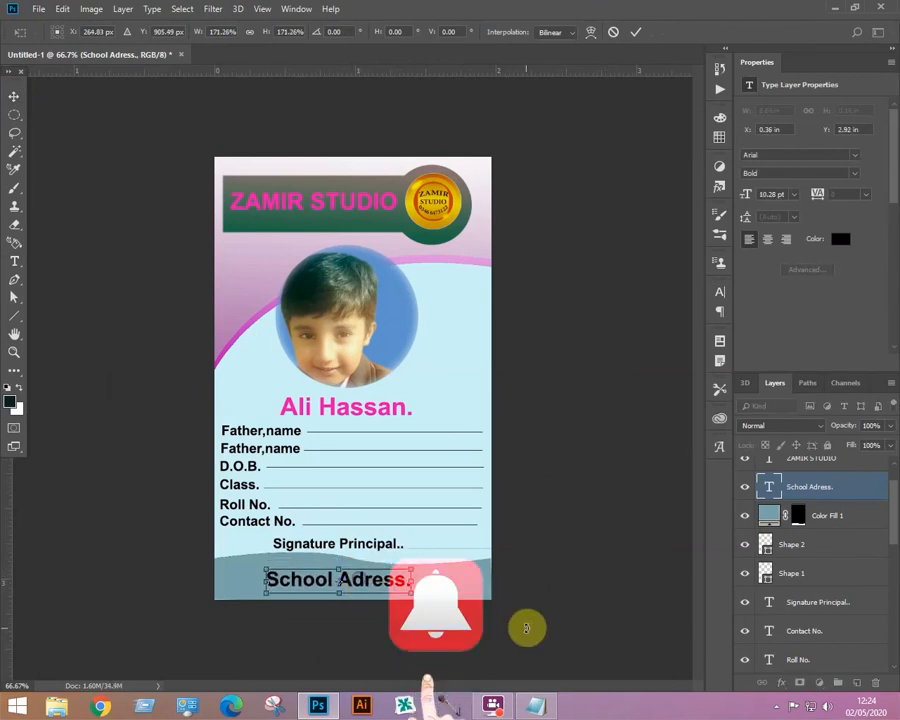
{"action": "key", "text": "Return"}
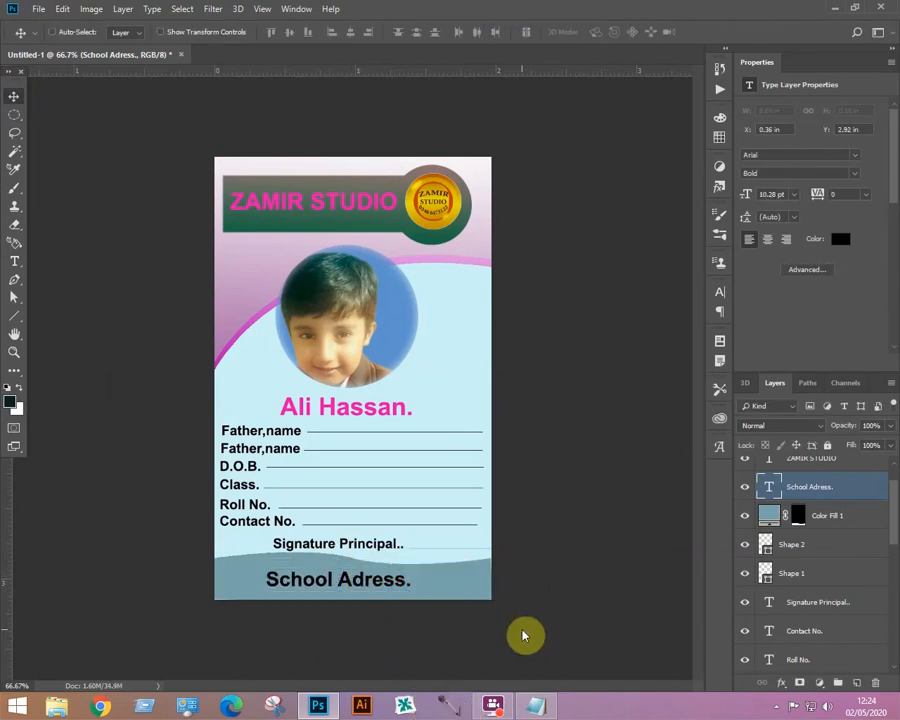